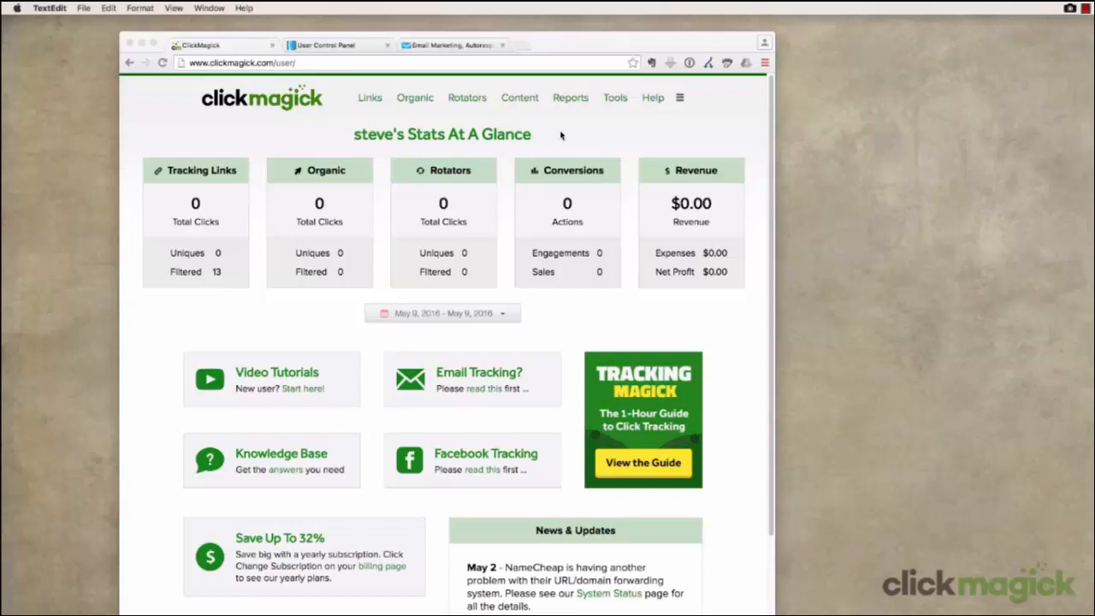
Step: Open the Little Free Library tracking link's settings and preview the link to examine its pop-up
{"action": "left_click", "coordinate": [376, 101]}
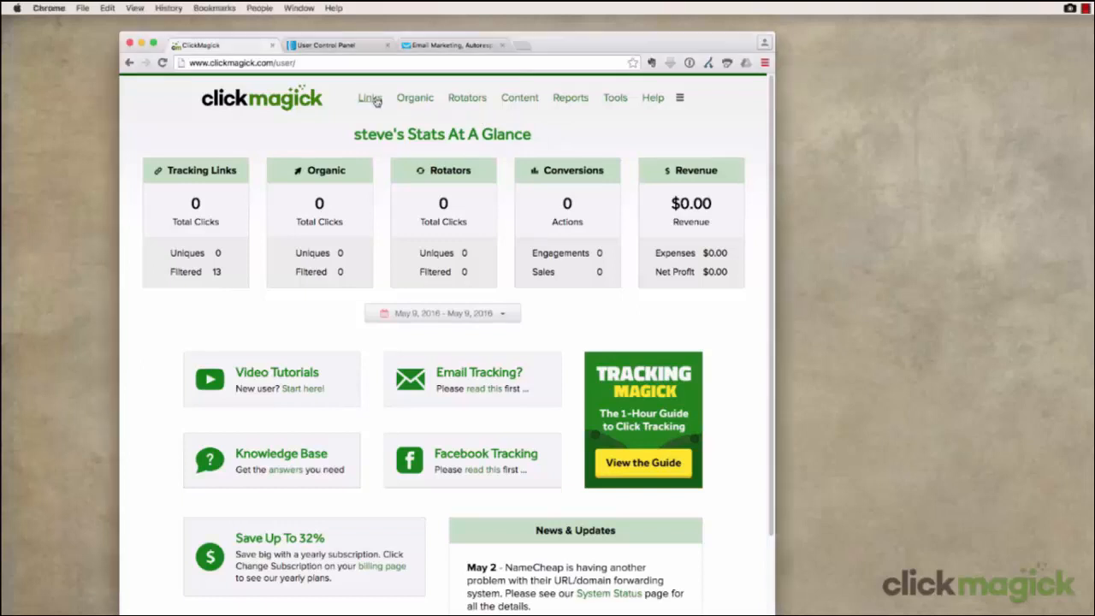
{"action": "left_click", "coordinate": [374, 99]}
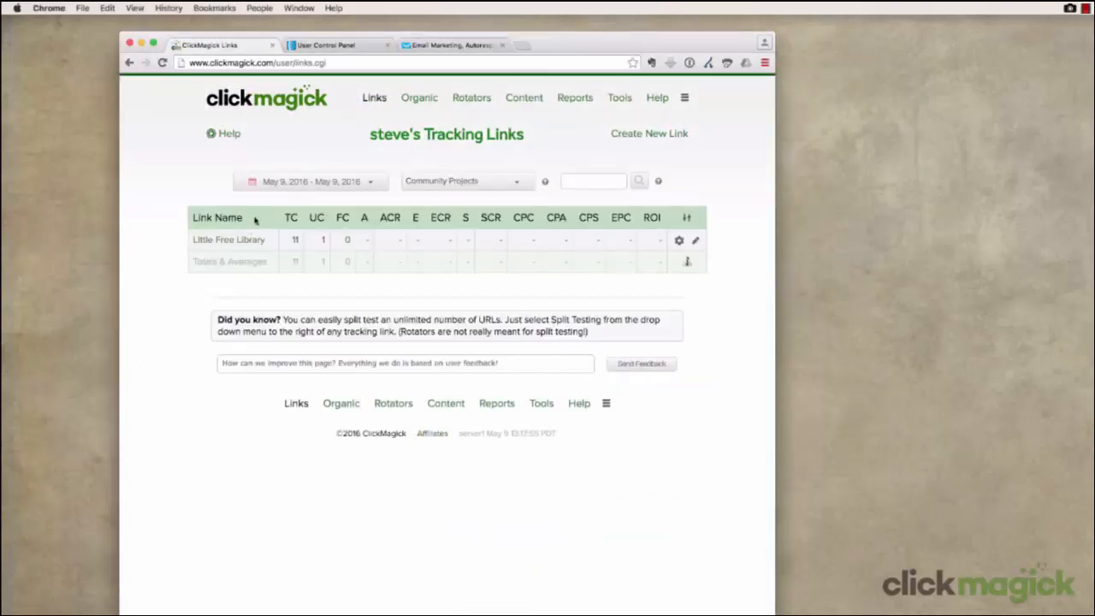
{"action": "left_click", "coordinate": [231, 241]}
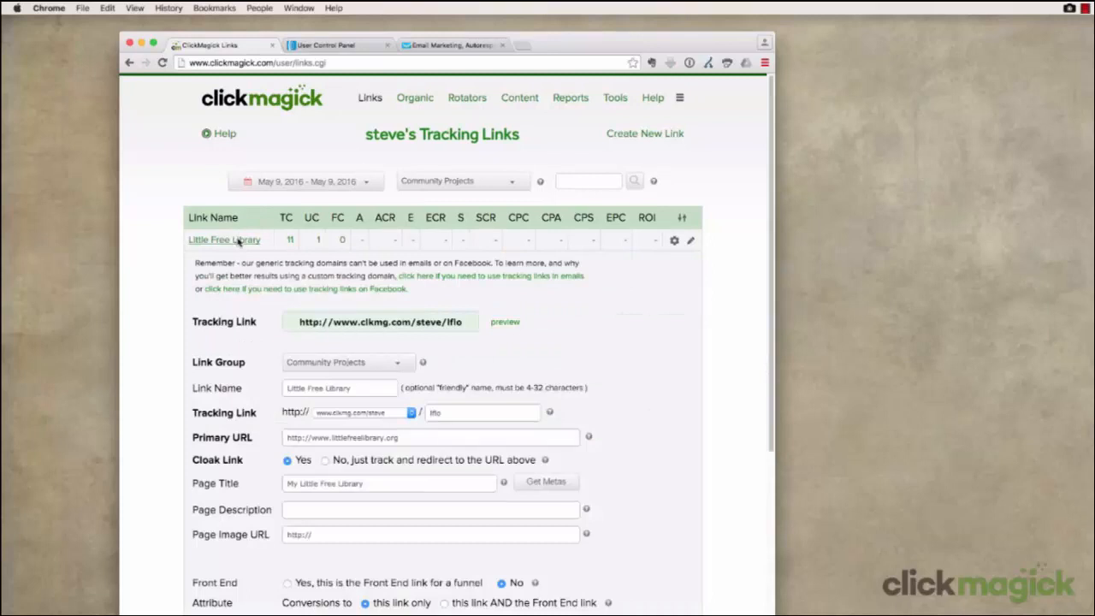
{"action": "left_click", "coordinate": [503, 322]}
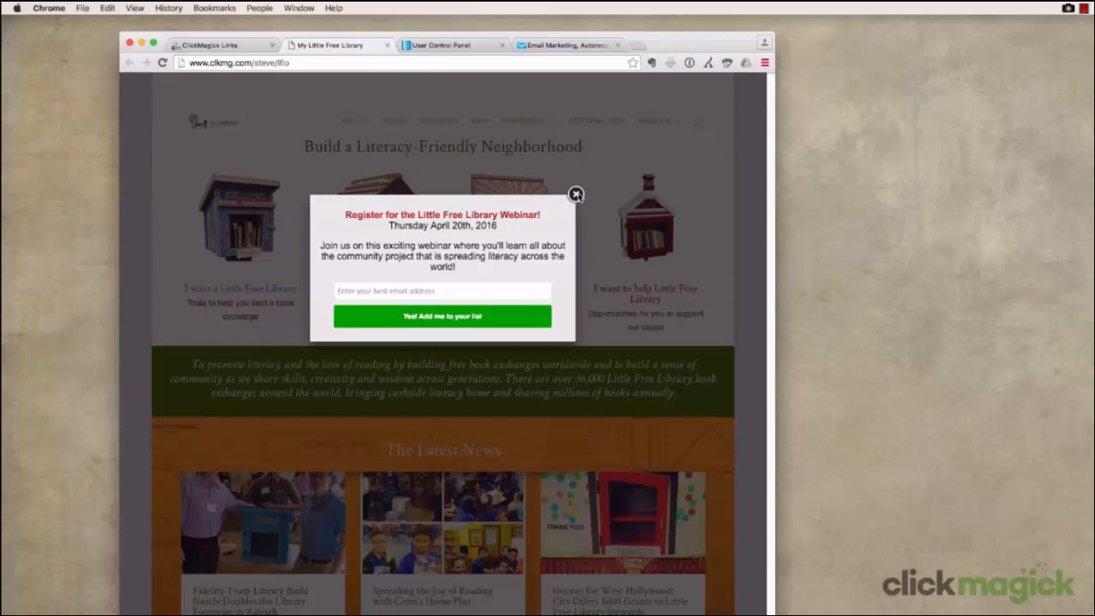
{"action": "left_click", "coordinate": [576, 196]}
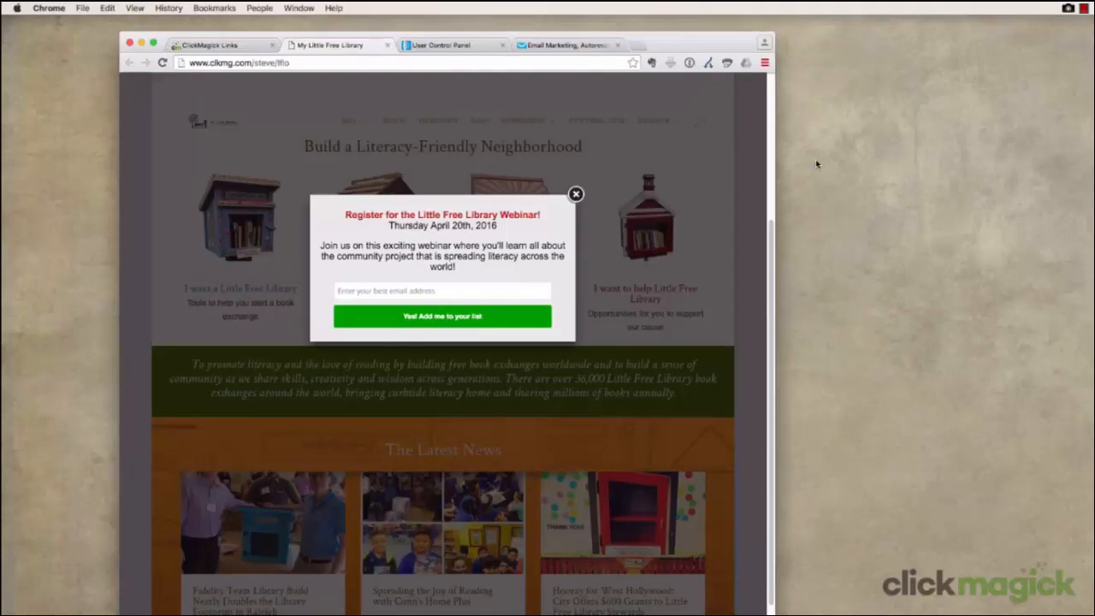
Step: Start a new pop-up in ClickMagick and name it Newsletter
{"action": "left_click", "coordinate": [245, 49]}
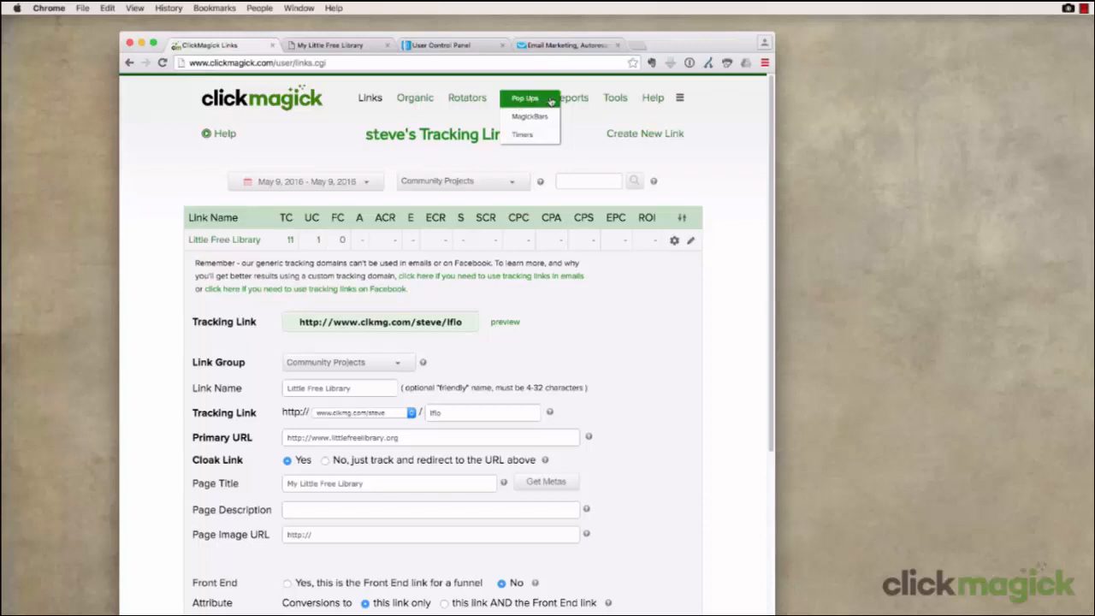
{"action": "left_click", "coordinate": [547, 100]}
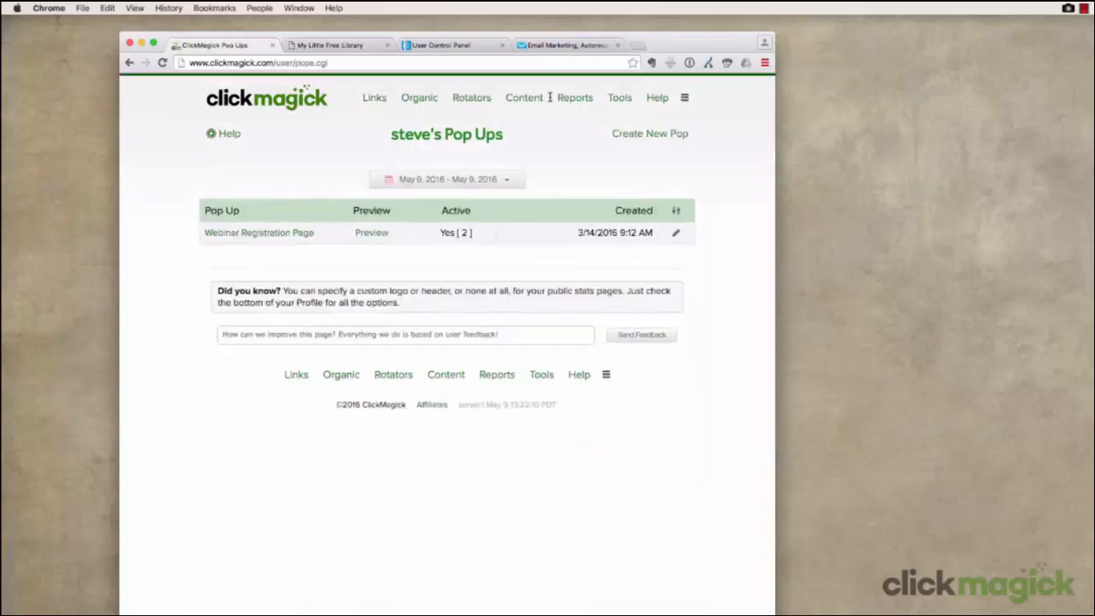
{"action": "left_click", "coordinate": [634, 134]}
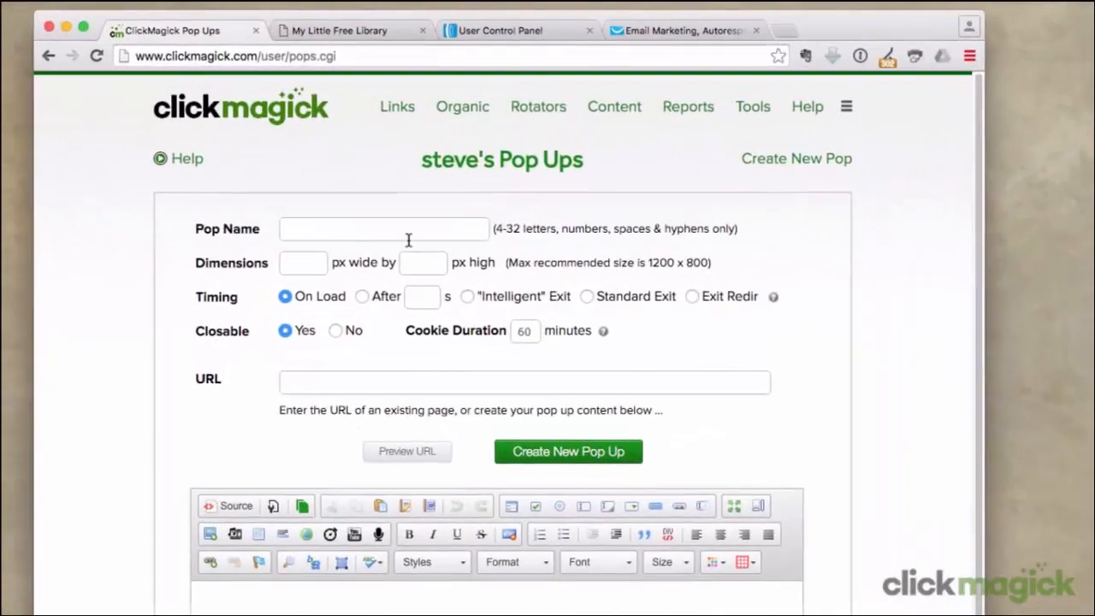
{"action": "left_click", "coordinate": [347, 184]}
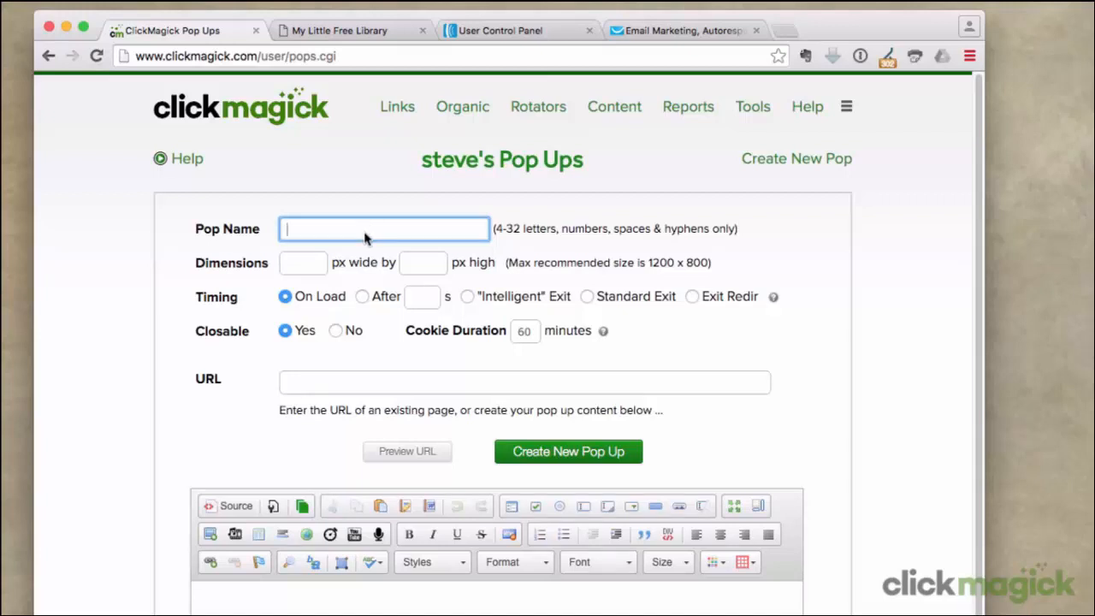
{"action": "type", "text": "Newsletter"}
Step: Set the Newsletter pop-up's dimensions to 600 px wide by 400 px high
{"action": "left_click", "coordinate": [305, 267]}
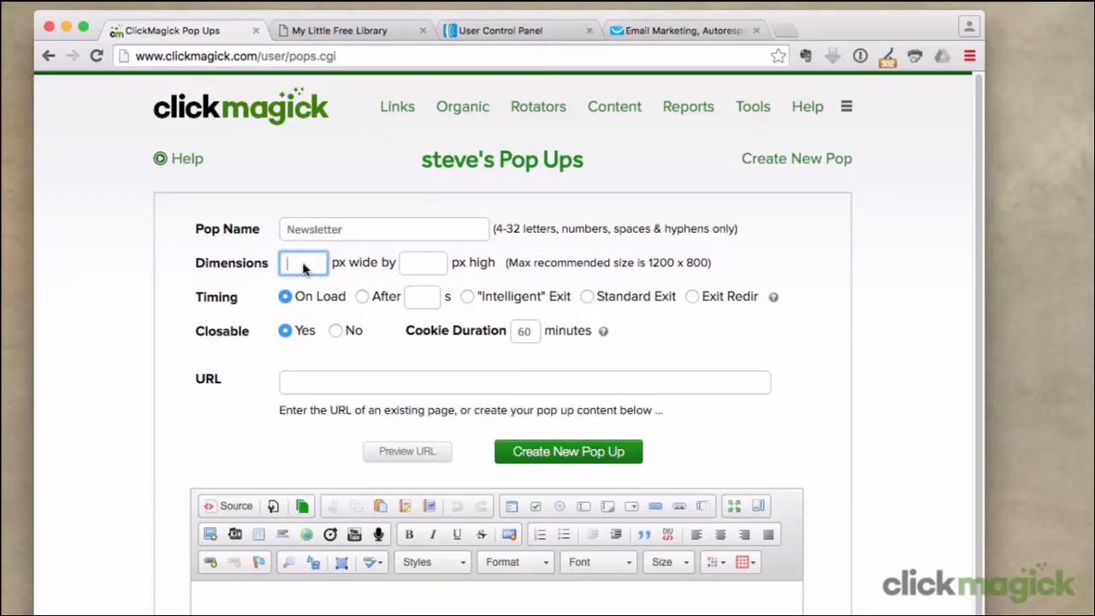
{"action": "type", "text": "600"}
{"action": "key", "text": "Tab"}
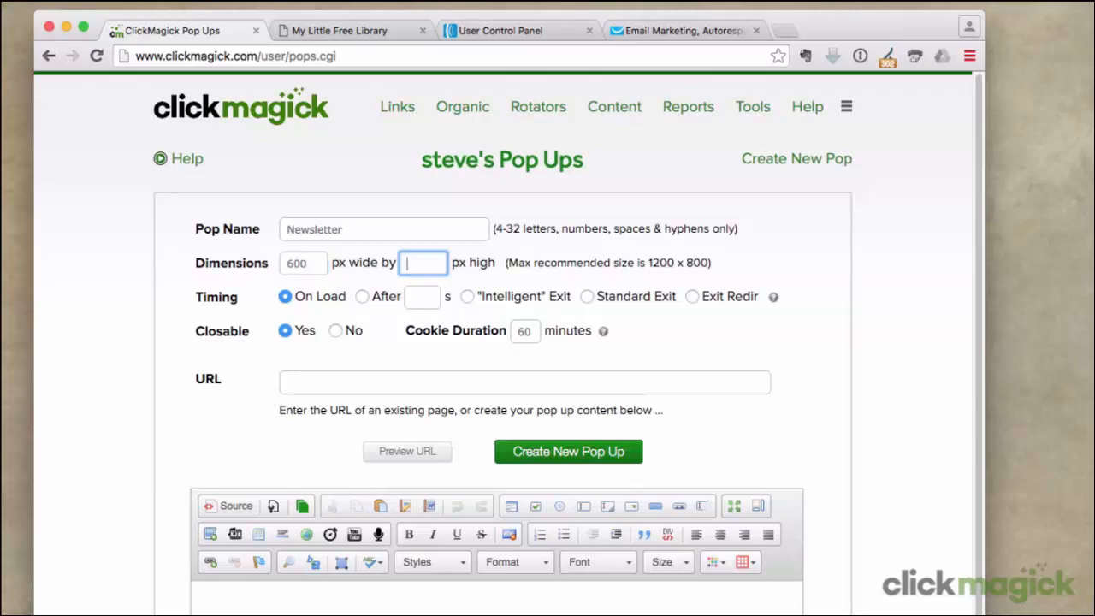
{"action": "type", "text": "400"}
Step: Try the After 5 s, "Intelligent" Exit, Standard Exit and Exit Redir timings, and return the pop-up to On Load
{"action": "left_click", "coordinate": [286, 298]}
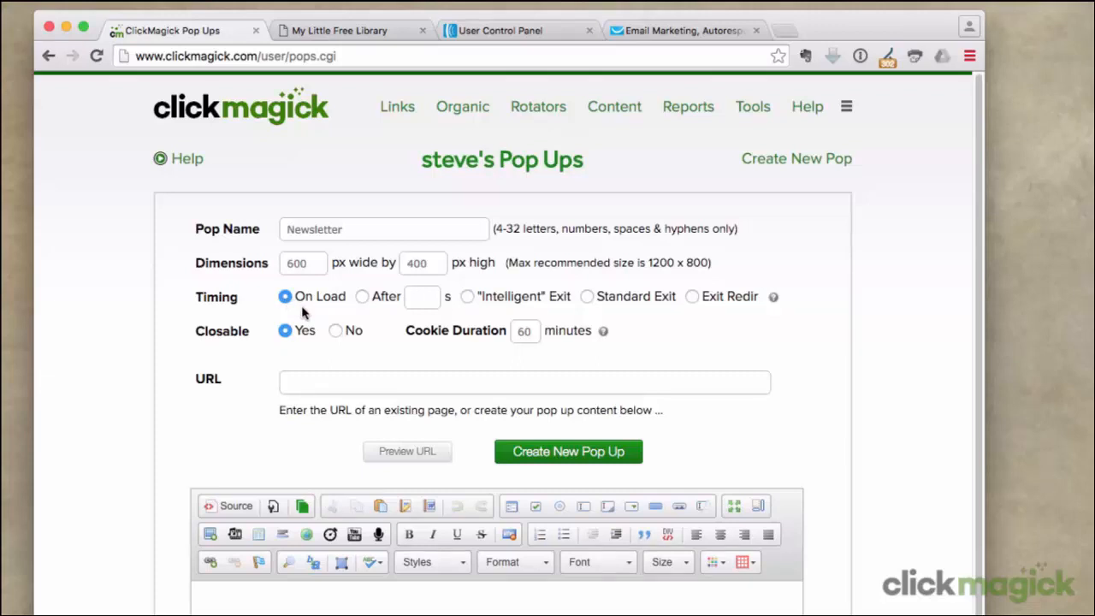
{"action": "left_click", "coordinate": [364, 297]}
{"action": "left_click", "coordinate": [425, 299]}
{"action": "type", "text": "5"}
{"action": "left_click", "coordinate": [476, 316]}
{"action": "left_click", "coordinate": [466, 298]}
{"action": "left_click", "coordinate": [588, 297]}
{"action": "left_click", "coordinate": [691, 297]}
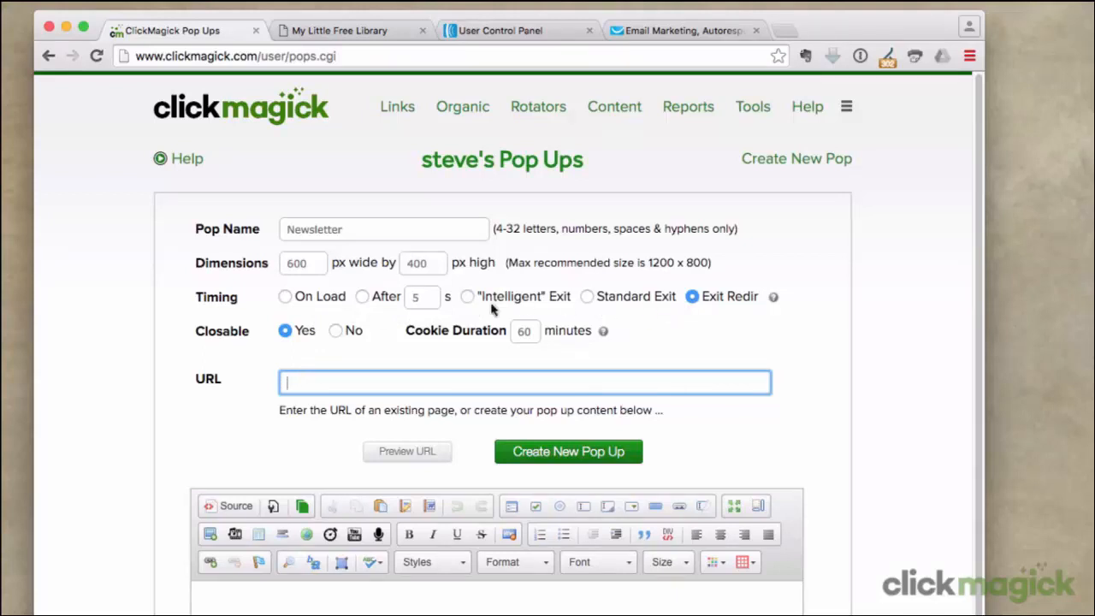
{"action": "left_click", "coordinate": [285, 297]}
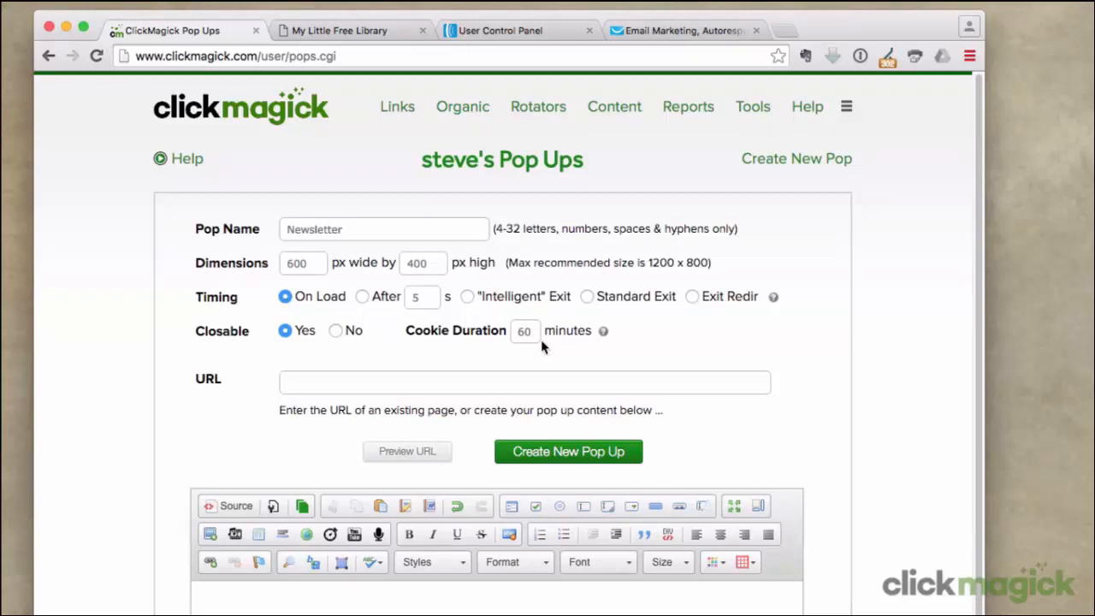
Step: Show the pop-up content as HTML source and insert an empty line between the body tags
{"action": "left_click", "coordinate": [313, 386]}
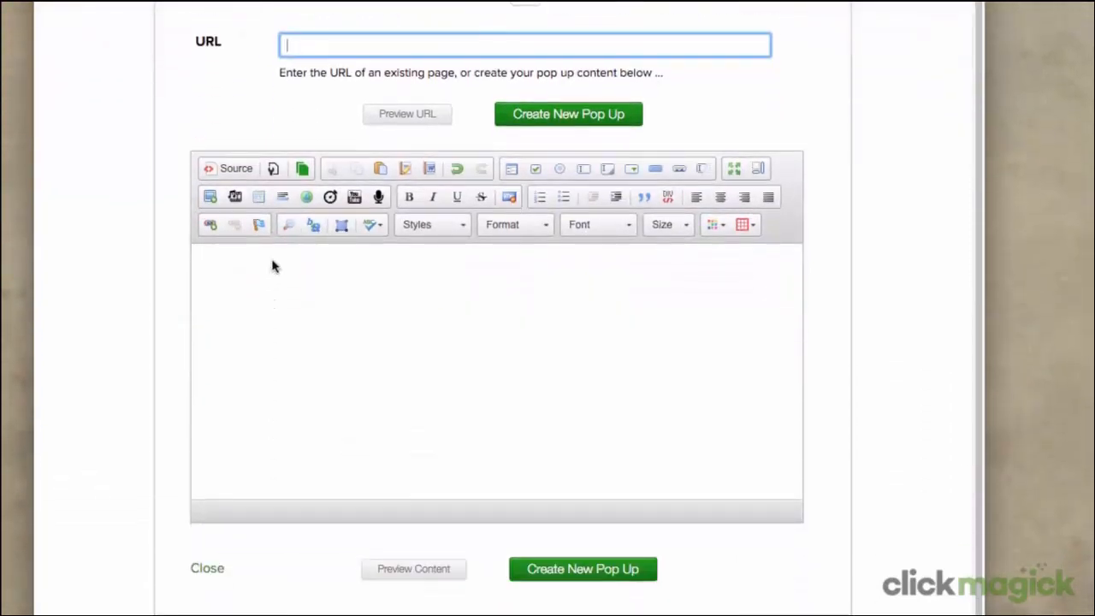
{"action": "left_click", "coordinate": [272, 266]}
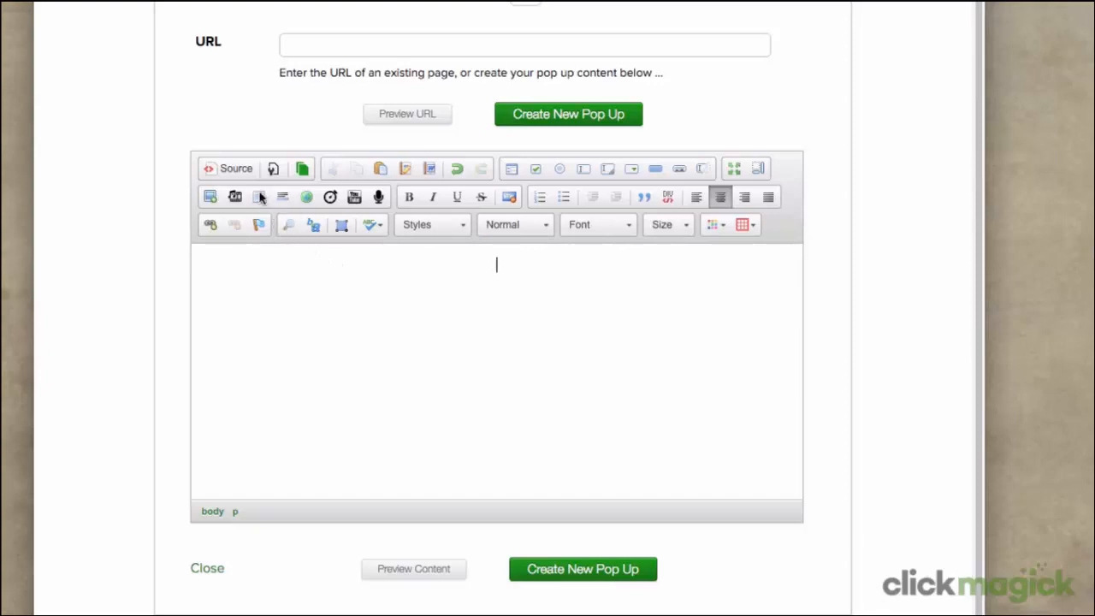
{"action": "left_click", "coordinate": [236, 169]}
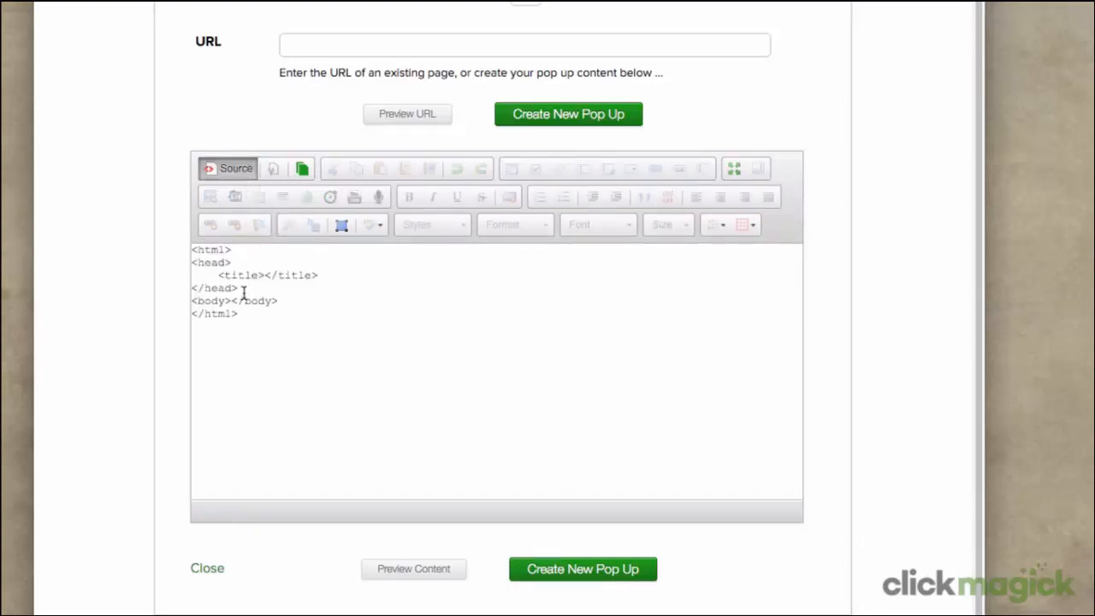
{"action": "key", "text": "Return"}
{"action": "key", "text": "Return"}
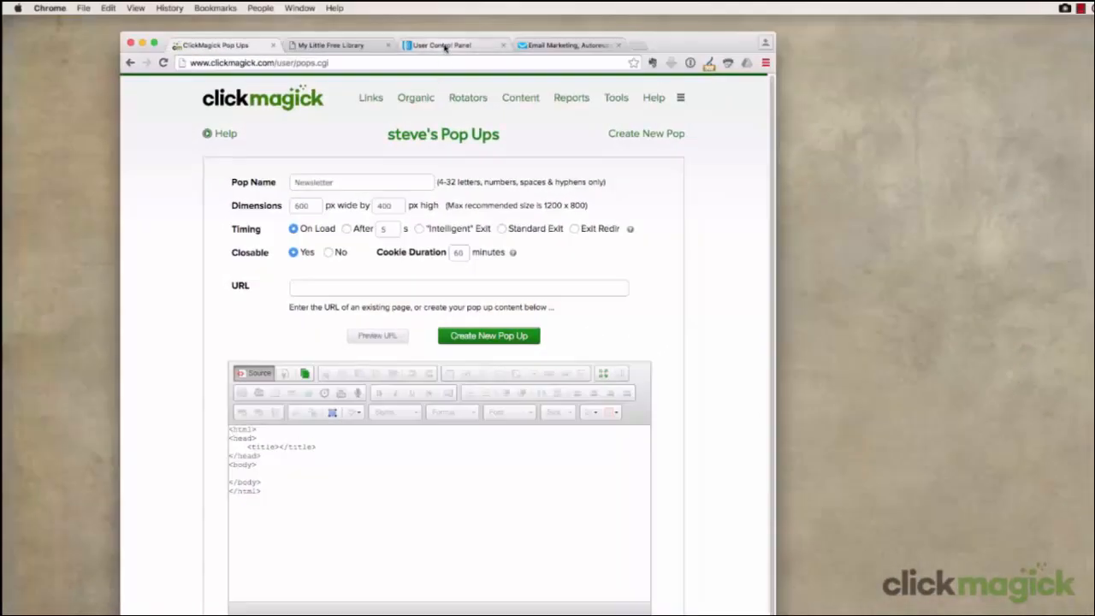
Step: Switch to AWeber and start a new sign-up form using the popular Pointer template
{"action": "left_click", "coordinate": [444, 47]}
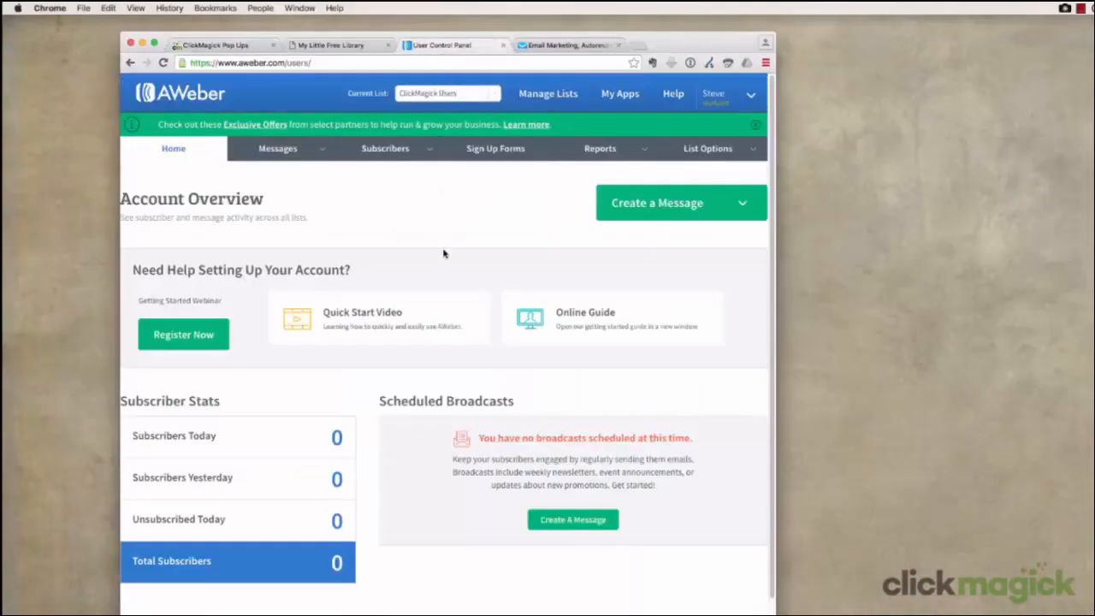
{"action": "left_click", "coordinate": [492, 150]}
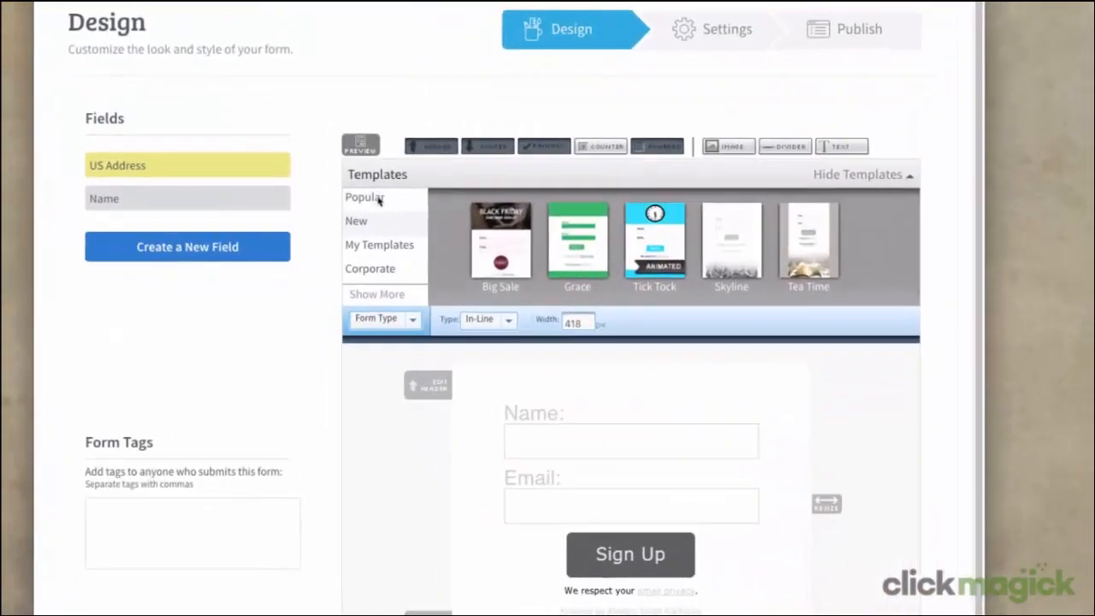
{"action": "left_click", "coordinate": [380, 200]}
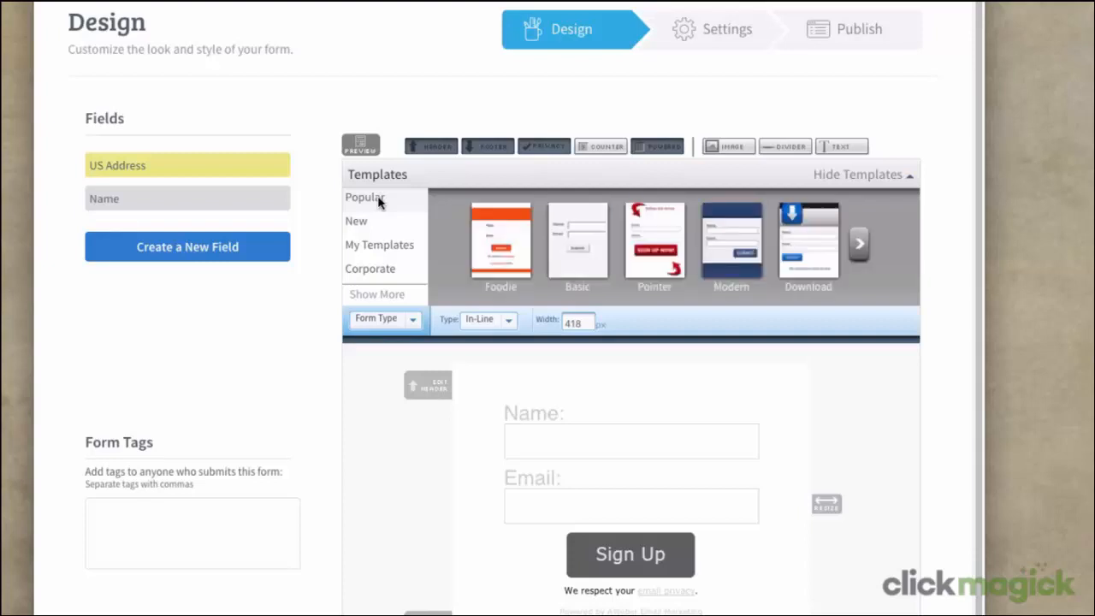
{"action": "left_click", "coordinate": [646, 233]}
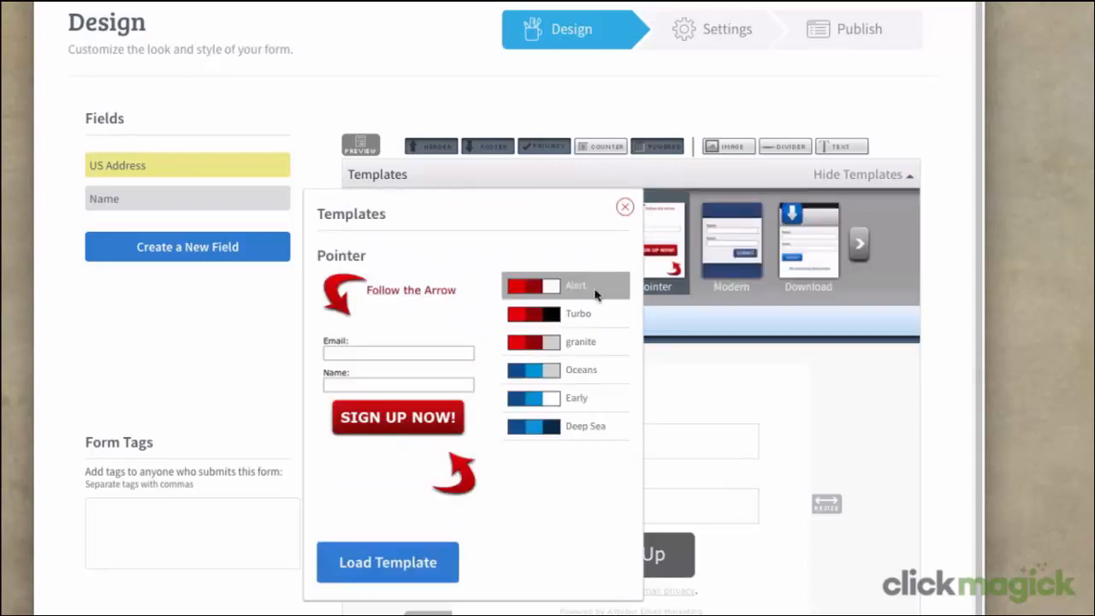
{"action": "left_click", "coordinate": [408, 580]}
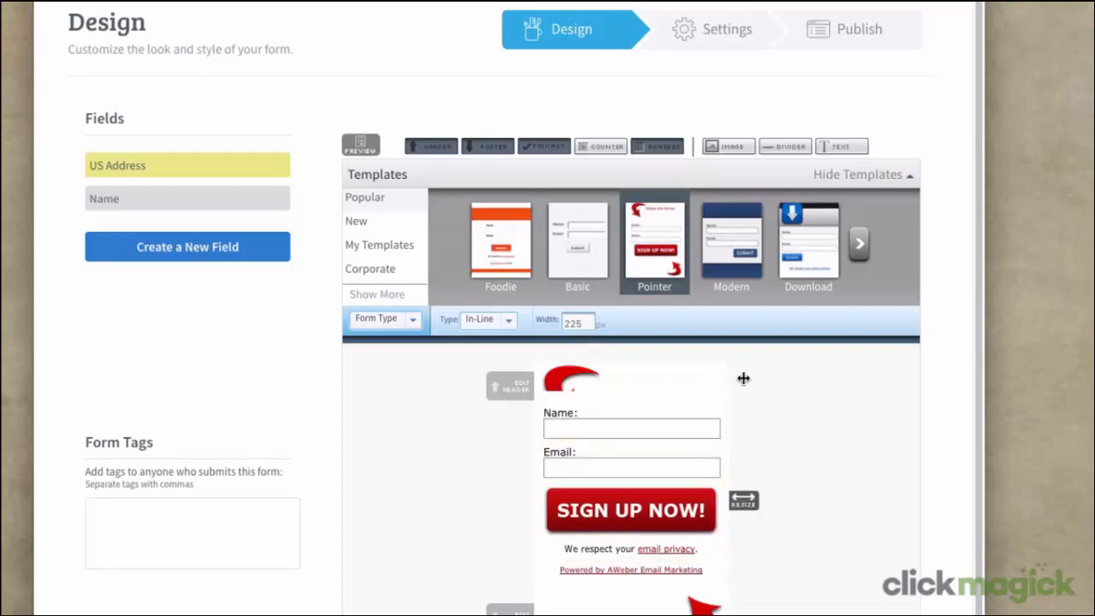
Step: Save the sign-up form for publishing and choose the option to install it yourself
{"action": "left_click", "coordinate": [836, 33]}
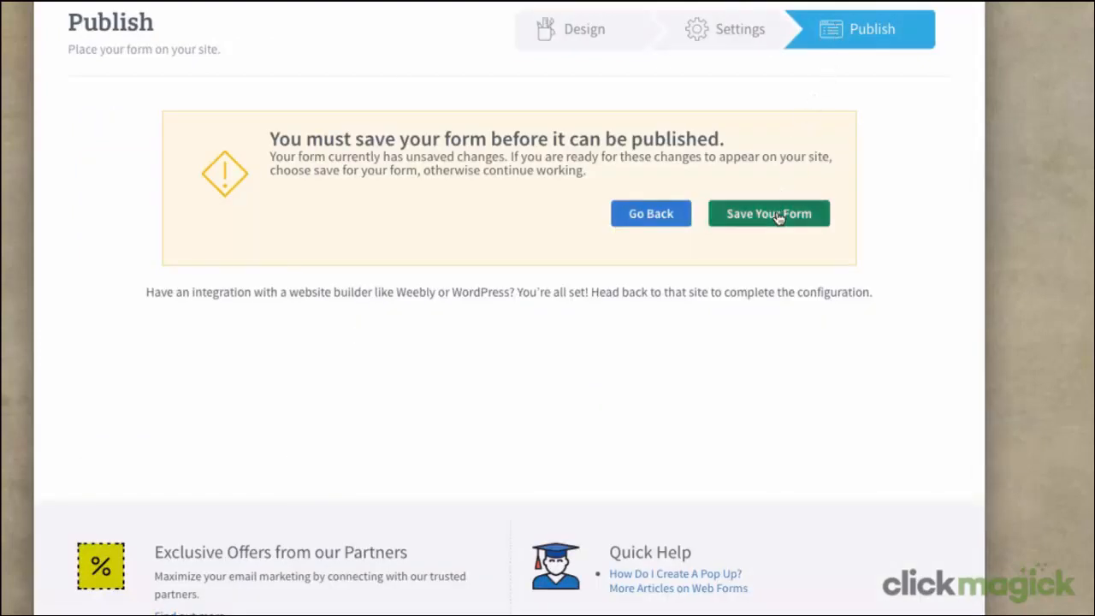
{"action": "left_click", "coordinate": [777, 216]}
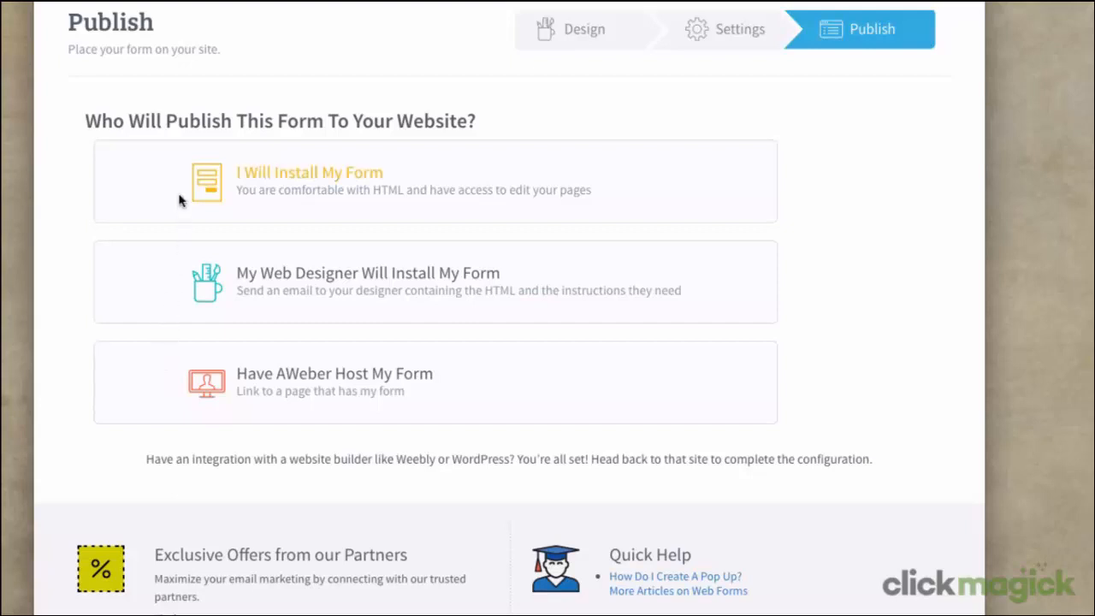
{"action": "left_click", "coordinate": [305, 181]}
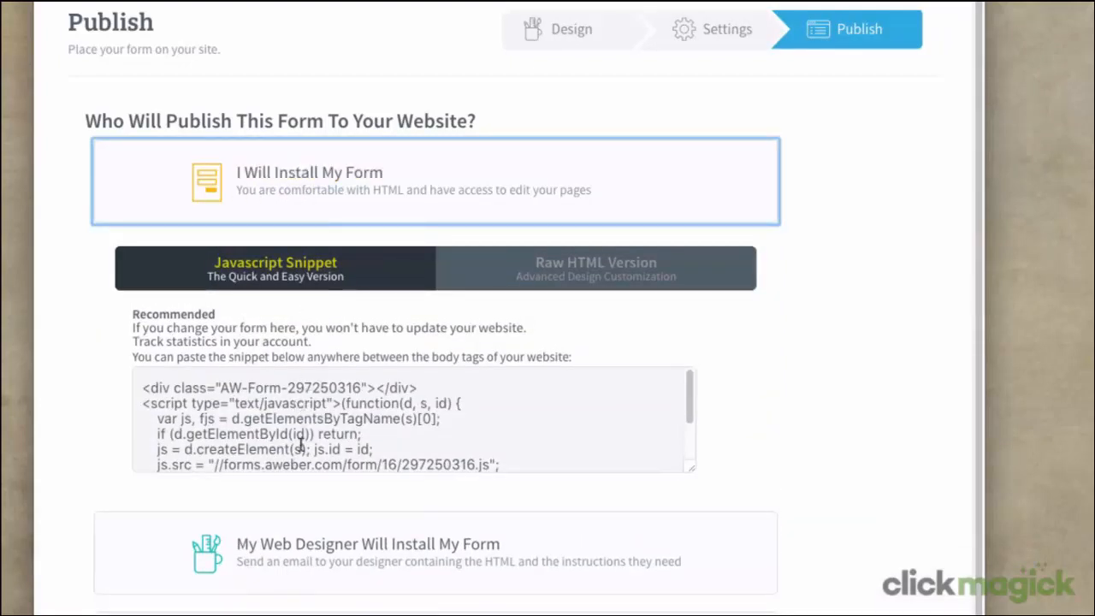
Step: Copy the sign-up form's entire JavaScript snippet
{"action": "left_click", "coordinate": [178, 398]}
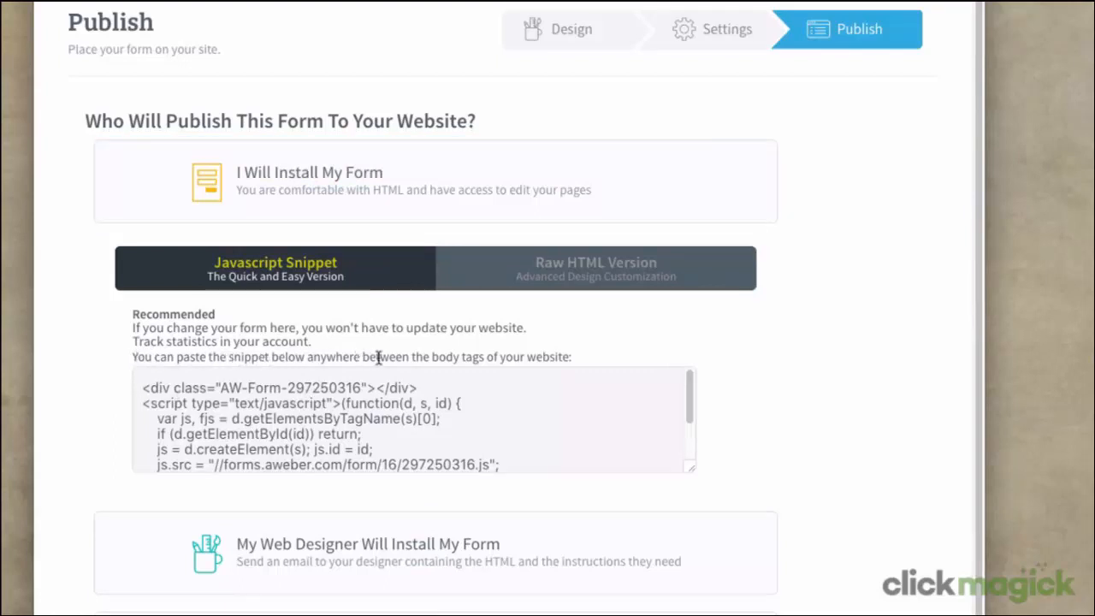
{"action": "left_click_drag", "start_coordinate": [432, 358], "coordinate": [484, 359]}
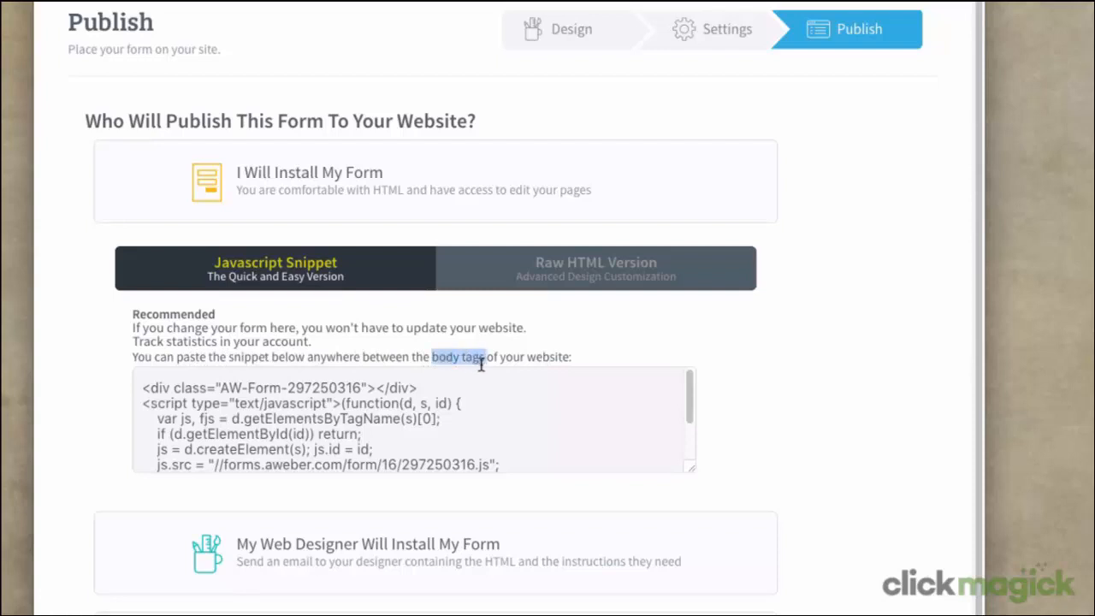
{"action": "left_click", "coordinate": [212, 428]}
{"action": "right_click", "coordinate": [243, 412]}
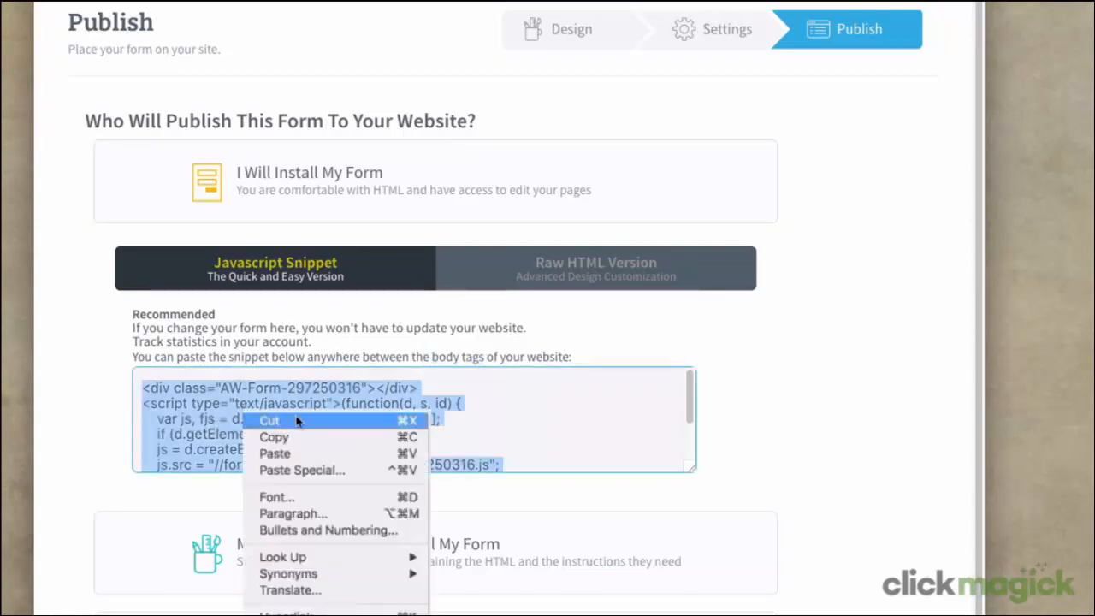
{"action": "left_click", "coordinate": [332, 440]}
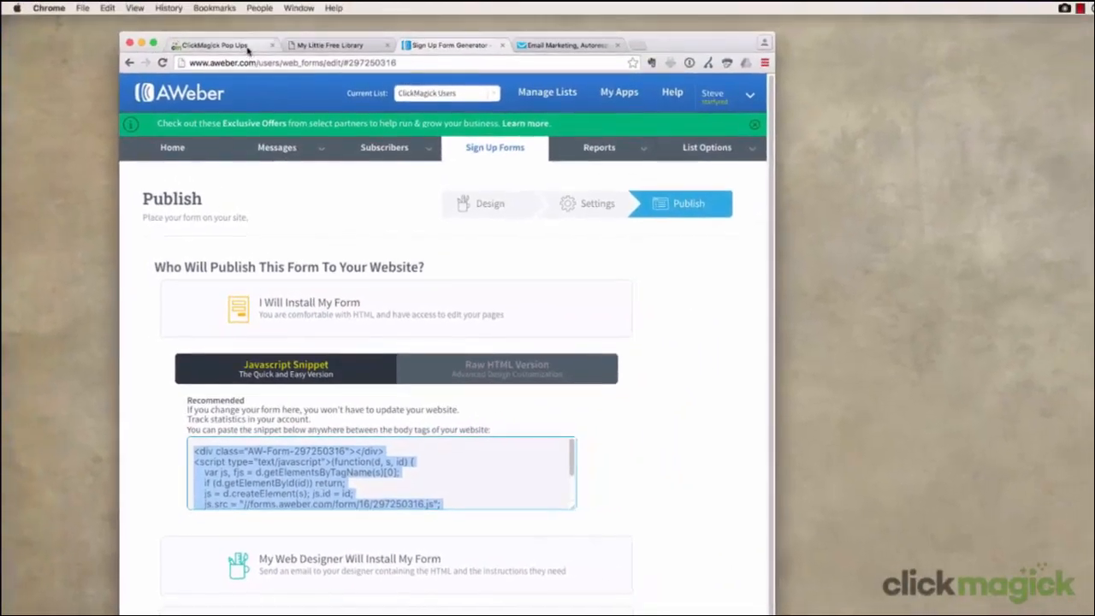
Step: Switch back to ClickMagick and paste the form snippet between the body tags of the pop-up's HTML source
{"action": "left_click", "coordinate": [242, 10]}
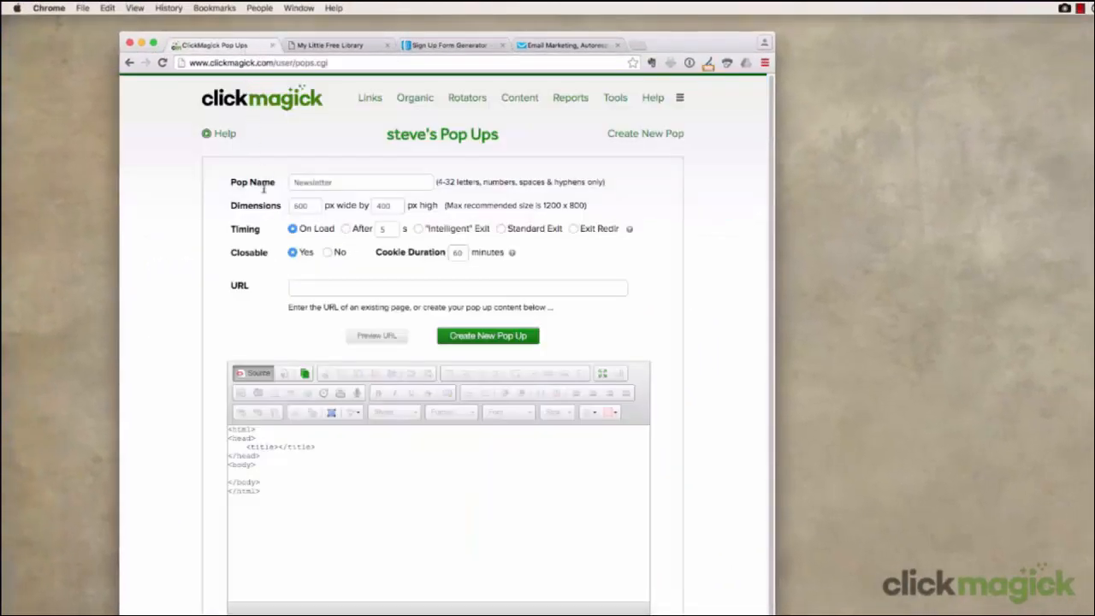
{"action": "left_click", "coordinate": [244, 473]}
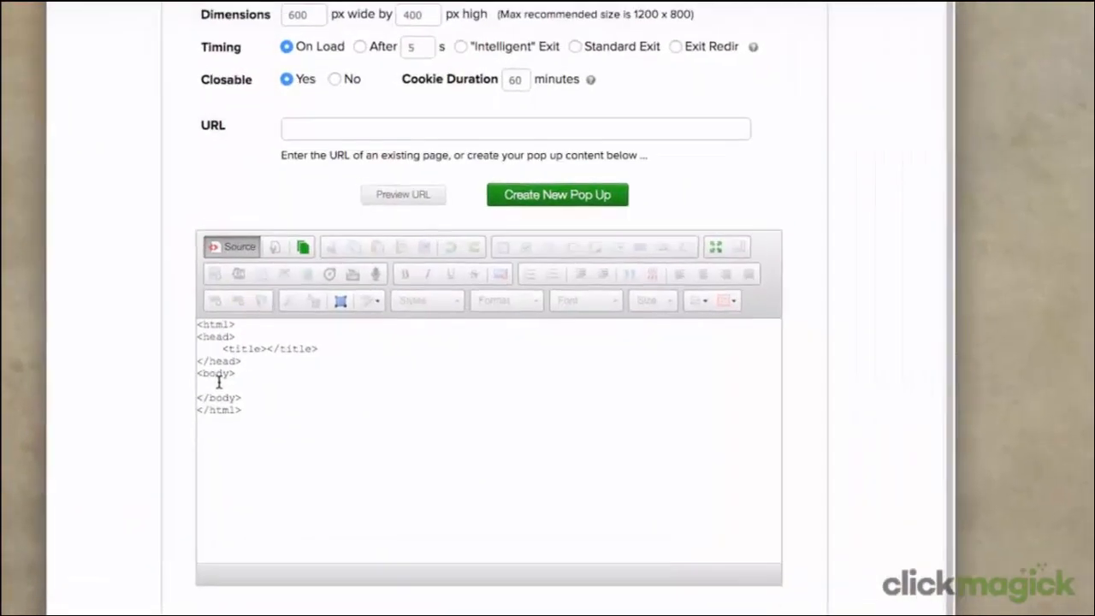
{"action": "right_click", "coordinate": [216, 374]}
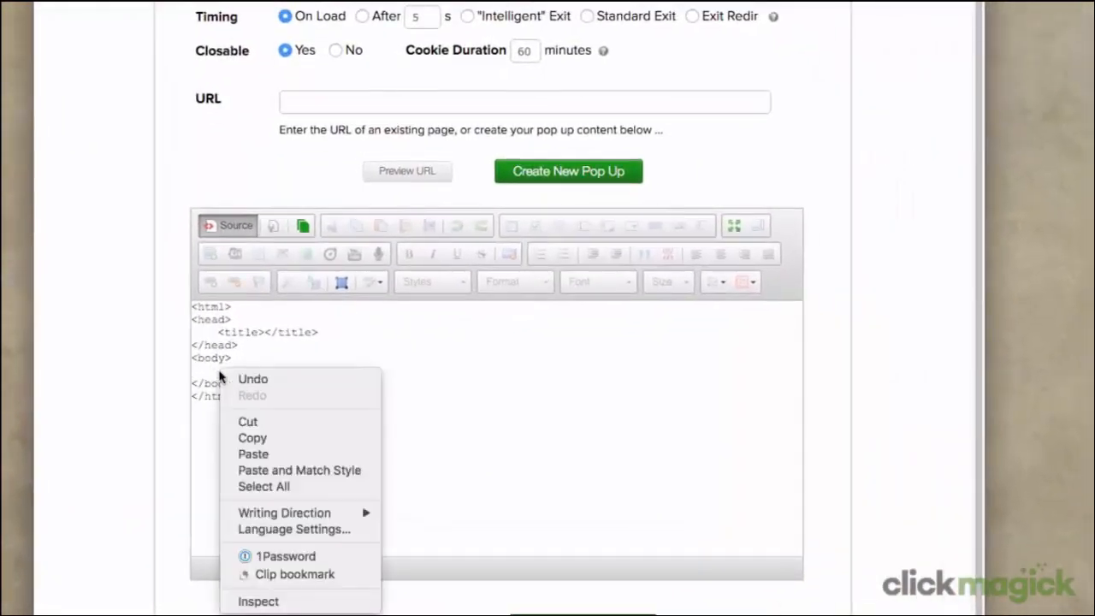
{"action": "left_click", "coordinate": [278, 454]}
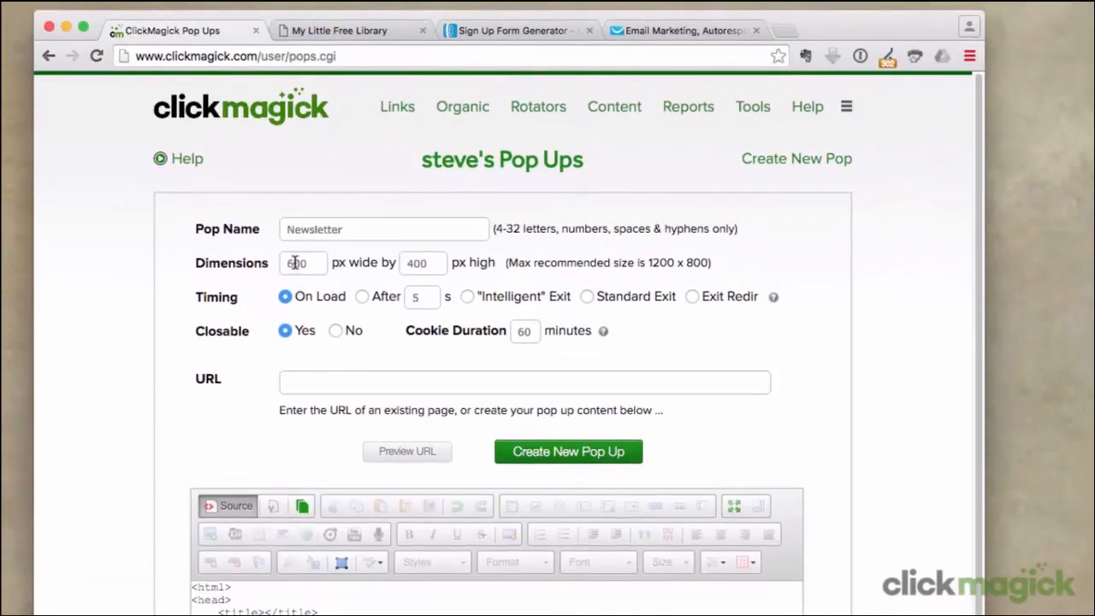
Step: Set the Newsletter pop-up's dimensions to 225 px wide by 425 px high and create the pop-up
{"action": "double_click", "coordinate": [296, 53]}
{"action": "type", "text": "225"}
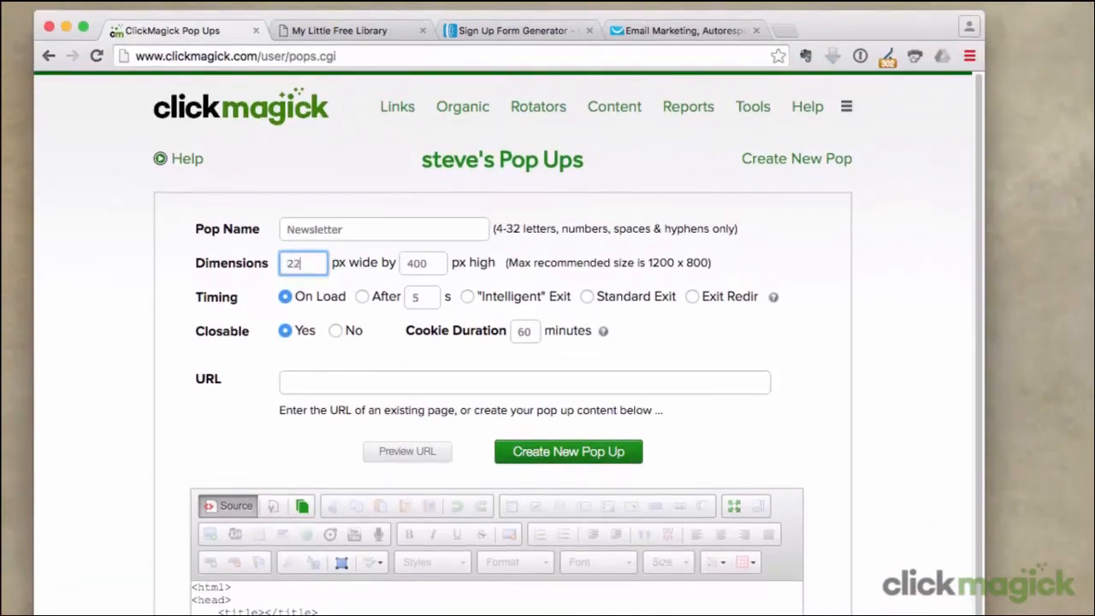
{"action": "double_click", "coordinate": [413, 264]}
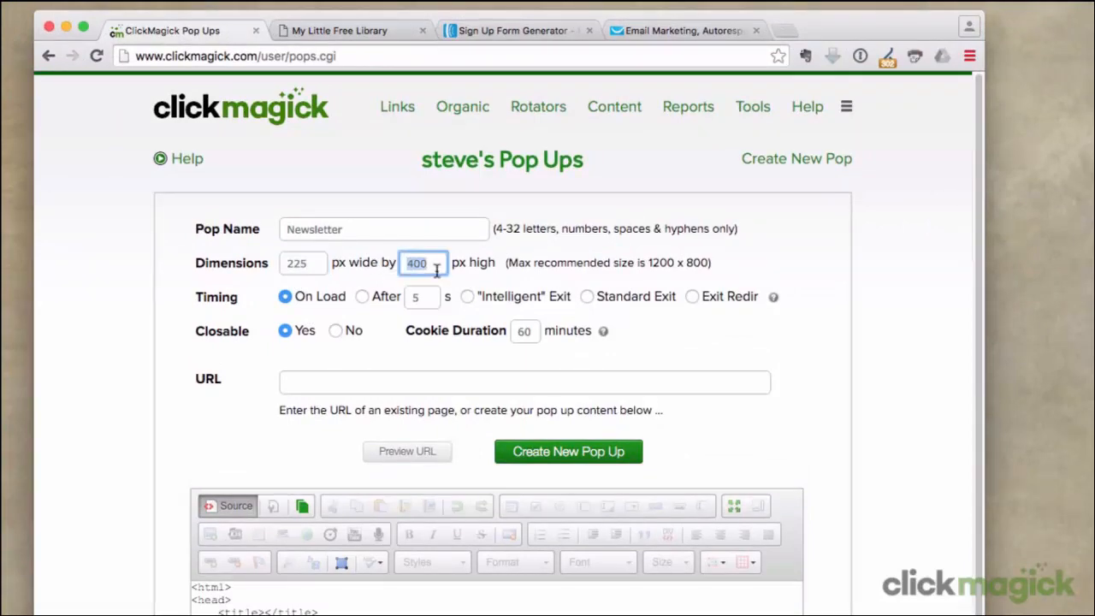
{"action": "type", "text": "425"}
{"action": "left_click", "coordinate": [524, 453]}
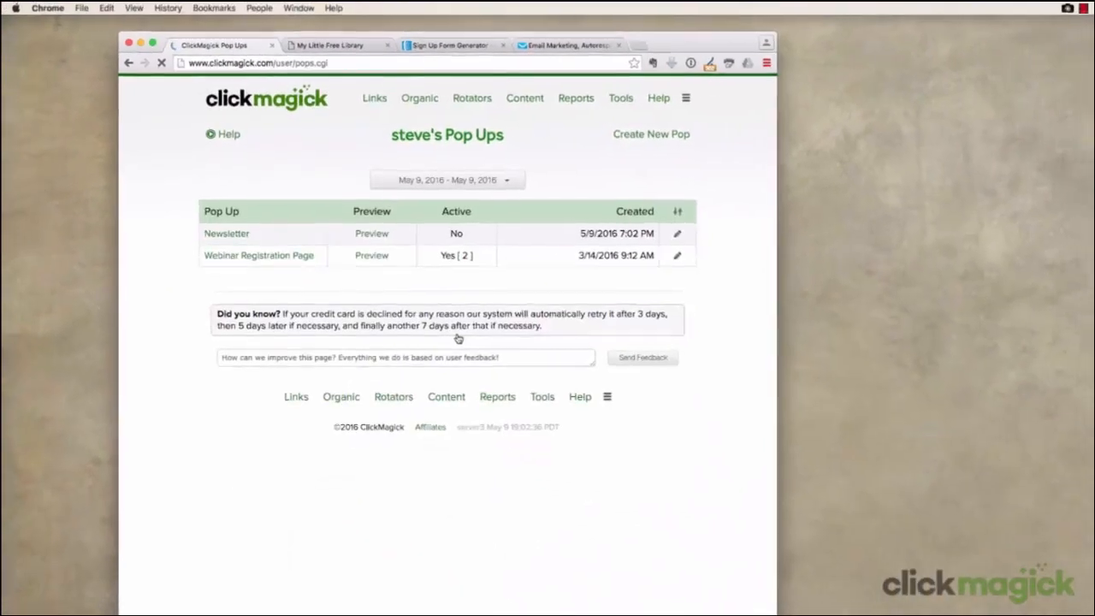
Step: Preview the Newsletter pop-up, try its Name and Email fields, and close the preview
{"action": "left_click", "coordinate": [371, 235]}
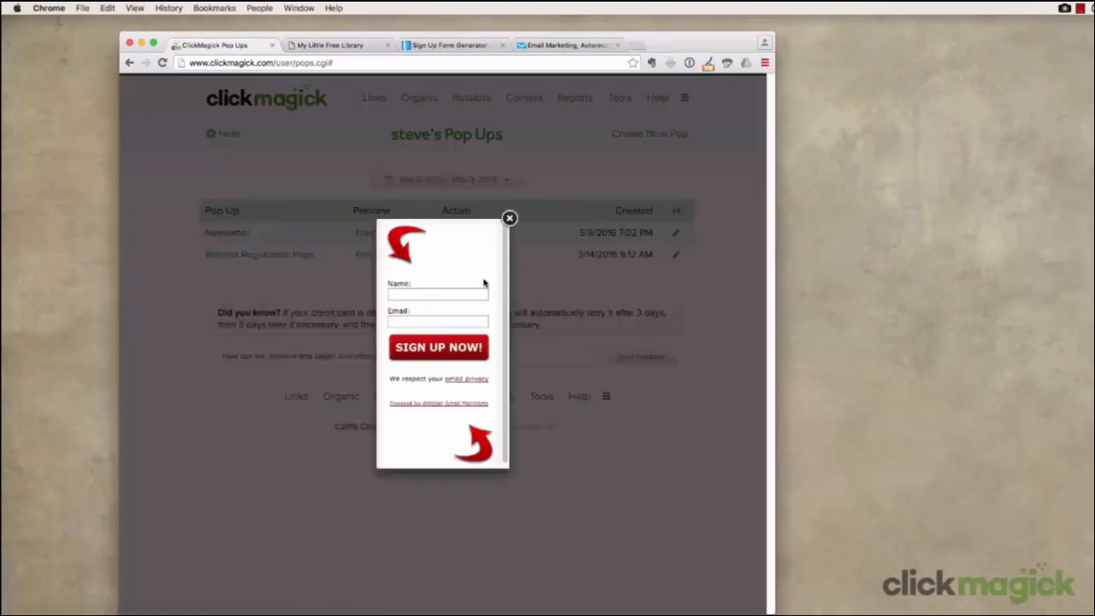
{"action": "left_click", "coordinate": [443, 293]}
{"action": "left_click", "coordinate": [434, 322]}
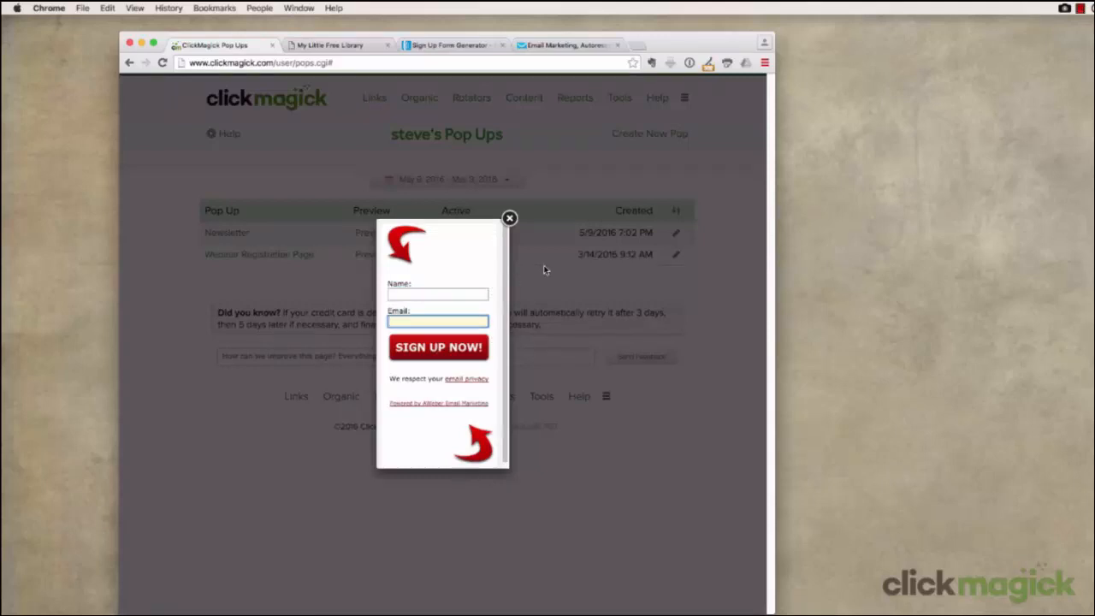
{"action": "left_click", "coordinate": [510, 219]}
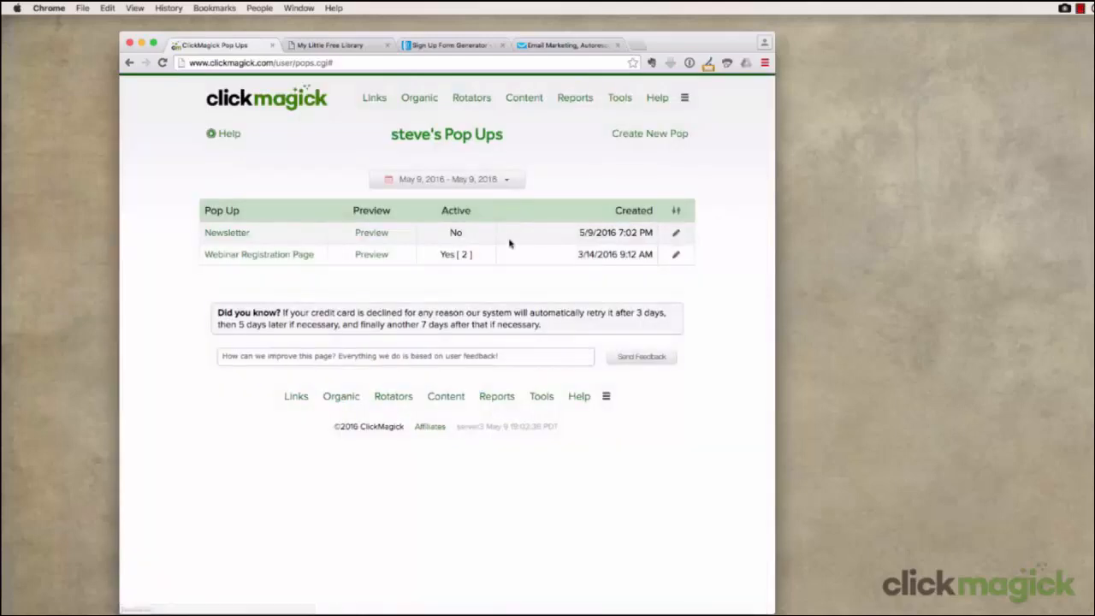
Step: Assign the Newsletter pop-up to the Little Free Library tracking link and save the changes
{"action": "left_click", "coordinate": [378, 98]}
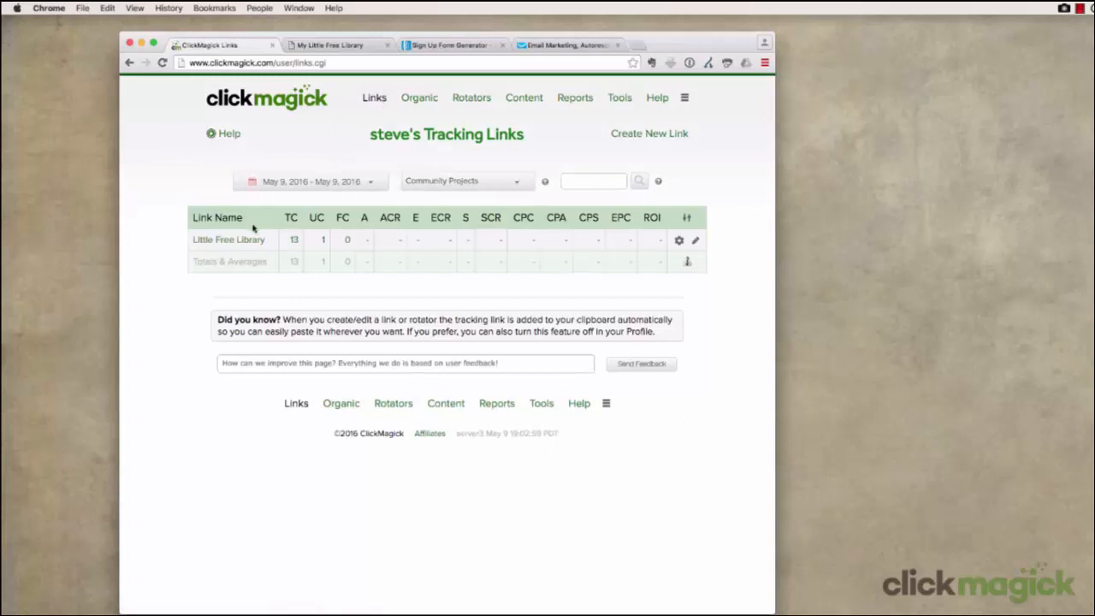
{"action": "left_click", "coordinate": [234, 242]}
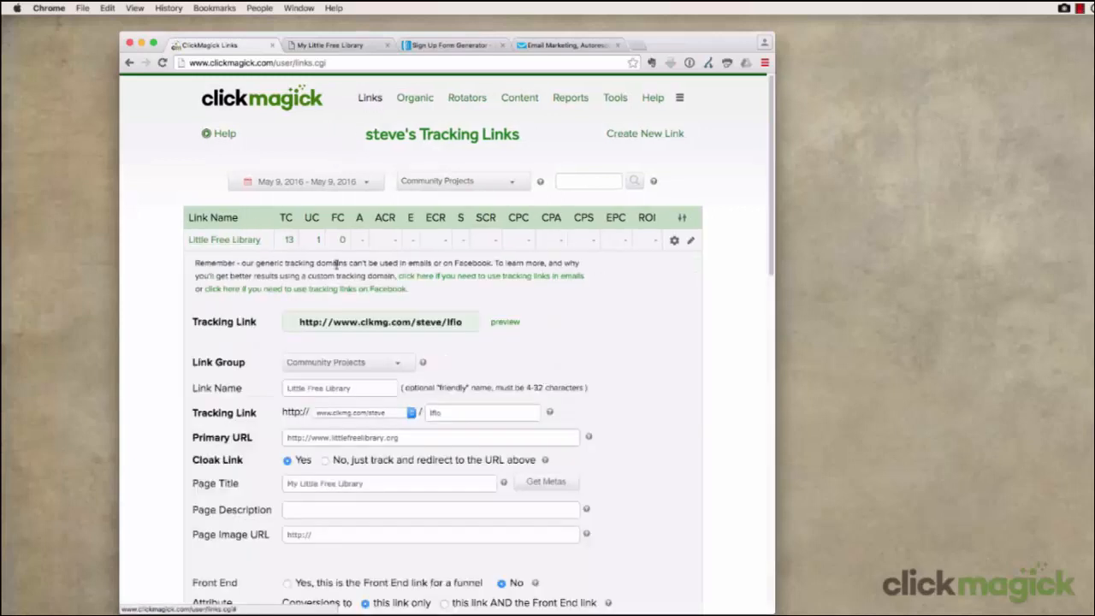
{"action": "scroll", "coordinate": [623, 595], "scroll_direction": "down", "scroll_amount": 3}
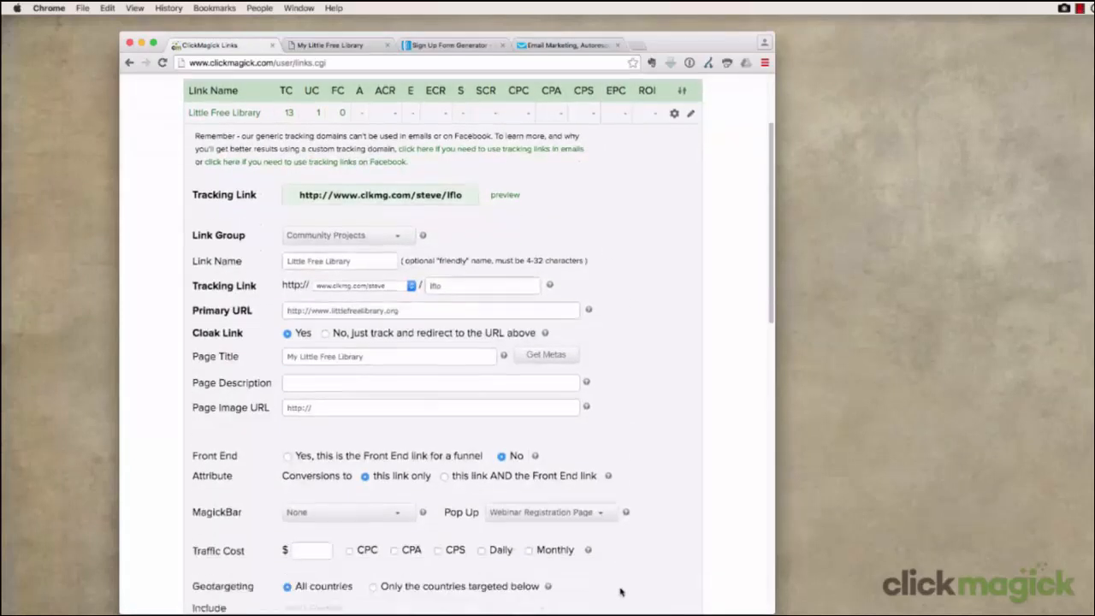
{"action": "scroll", "coordinate": [622, 592], "scroll_direction": "down", "scroll_amount": 1}
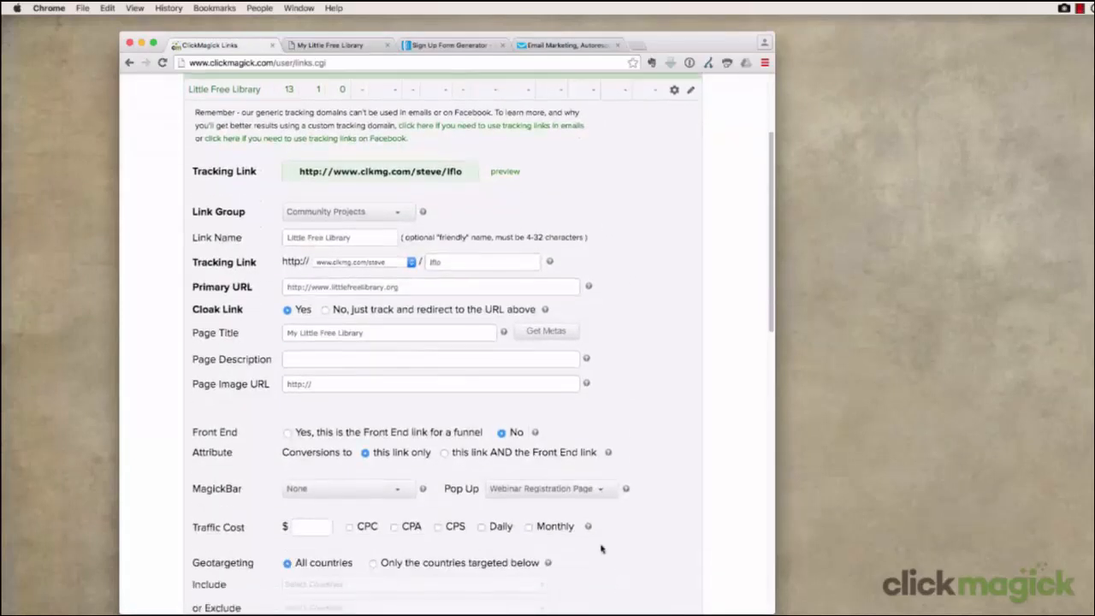
{"action": "left_click", "coordinate": [573, 489]}
{"action": "left_click", "coordinate": [573, 479]}
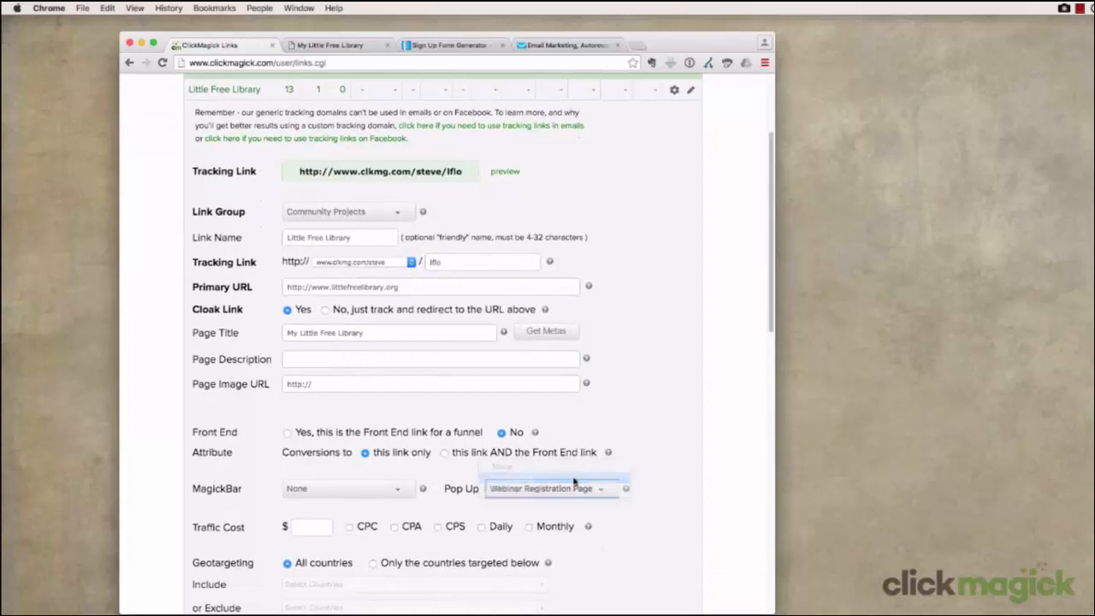
{"action": "scroll", "coordinate": [573, 481], "scroll_direction": "down", "scroll_amount": 8}
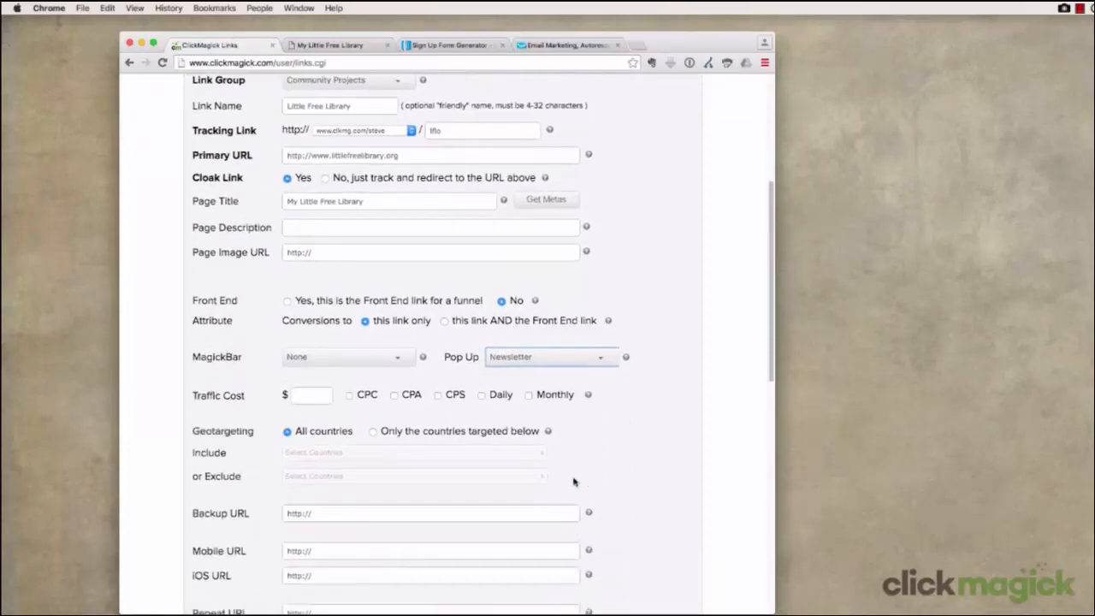
{"action": "scroll", "coordinate": [574, 482], "scroll_direction": "down", "scroll_amount": 4}
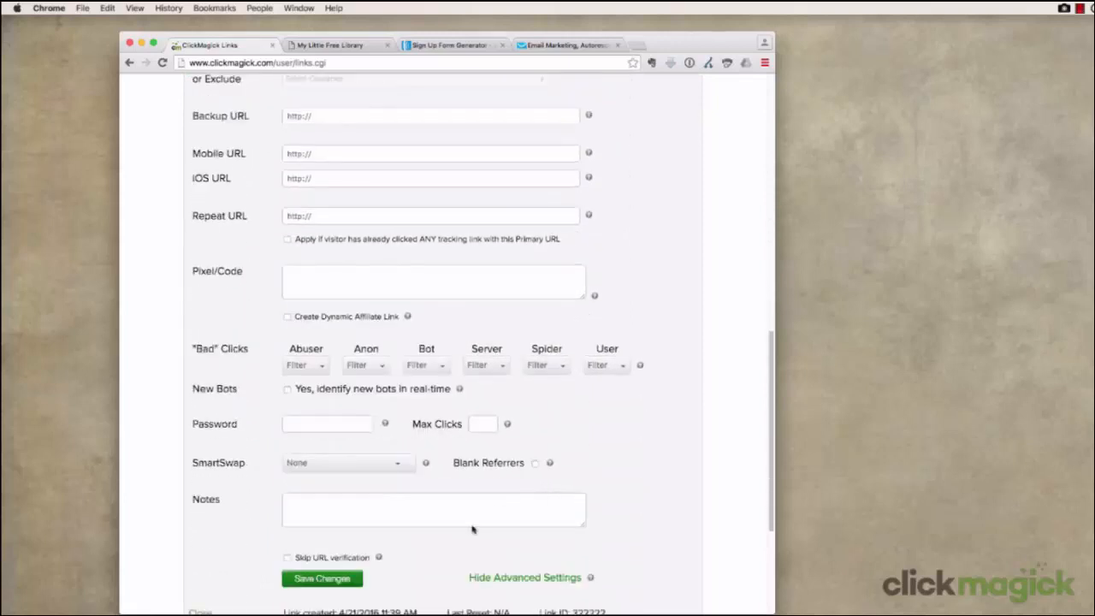
{"action": "left_click", "coordinate": [342, 580]}
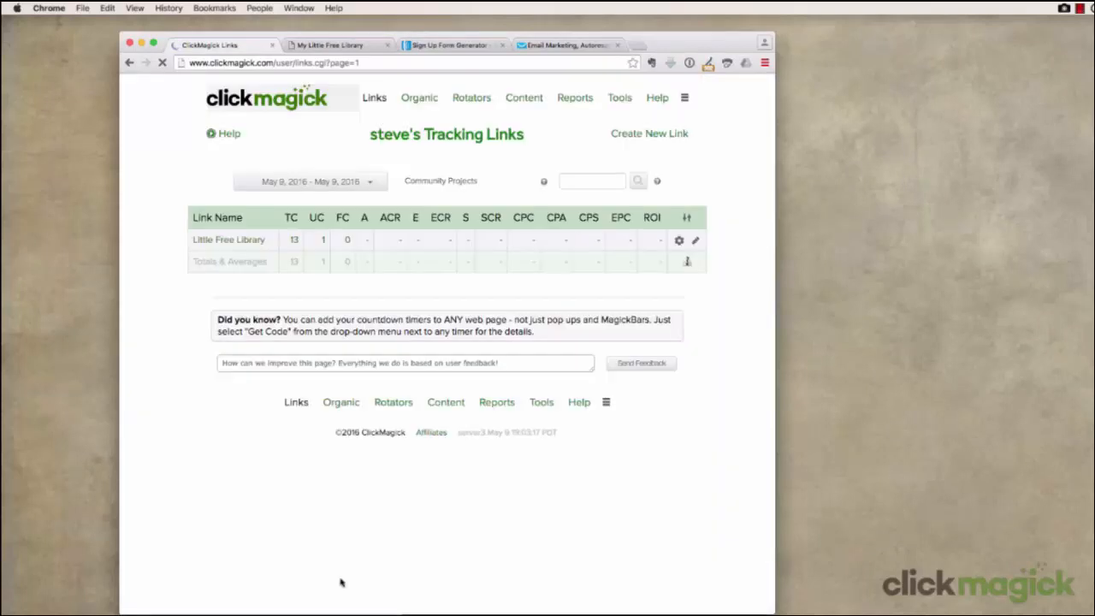
Step: Preview the Little Free Library tracking link to check the pop-up on its landing page
{"action": "left_click", "coordinate": [246, 240]}
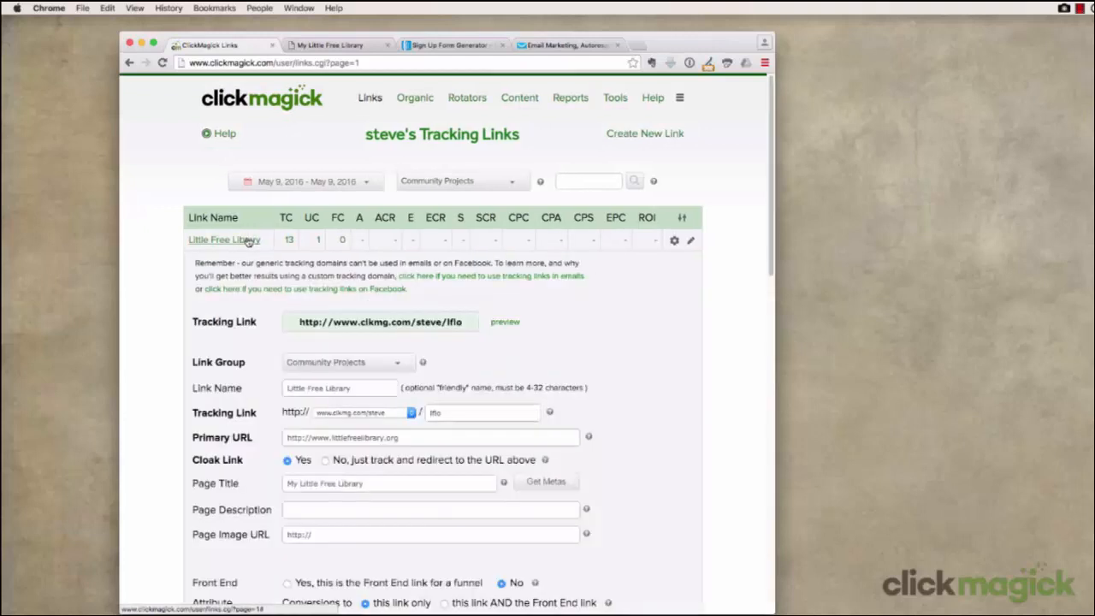
{"action": "left_click", "coordinate": [505, 323]}
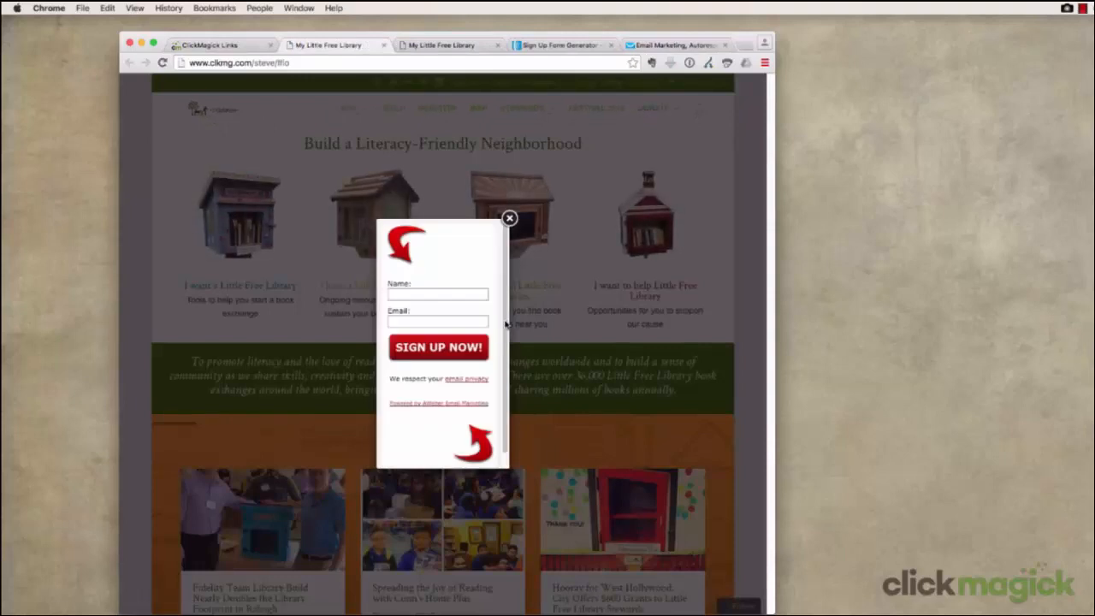